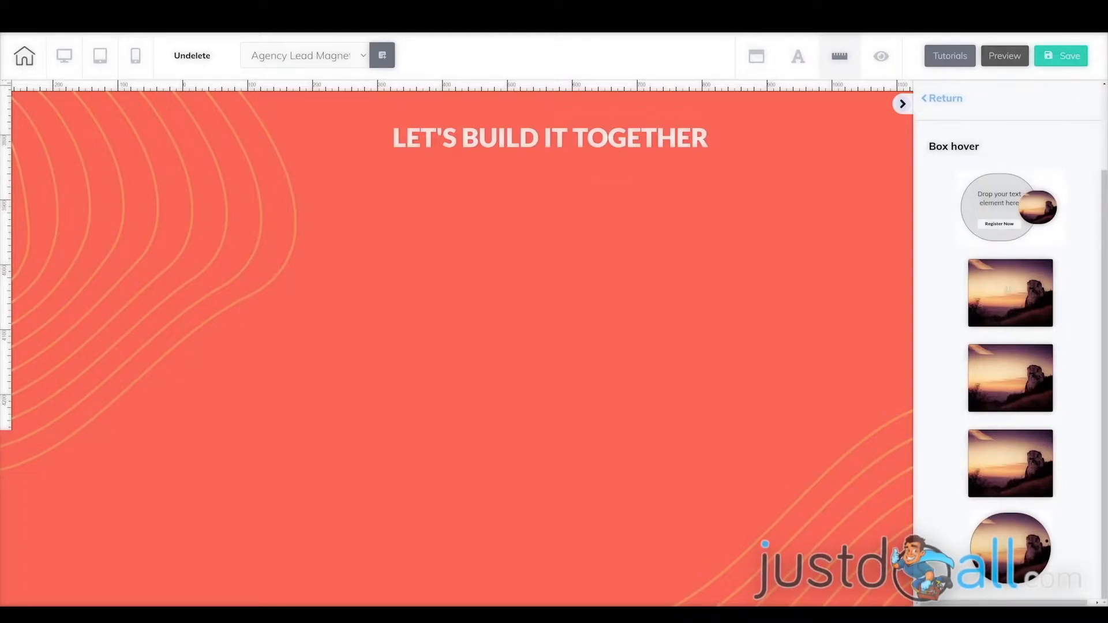
- Add a rectangular image Box hover element below the LET'S BUILD IT TOGETHER heading and check its view, normal and hover states
{"action": "left_click_drag", "start_coordinate": [1004, 280], "coordinate": [549, 309]}
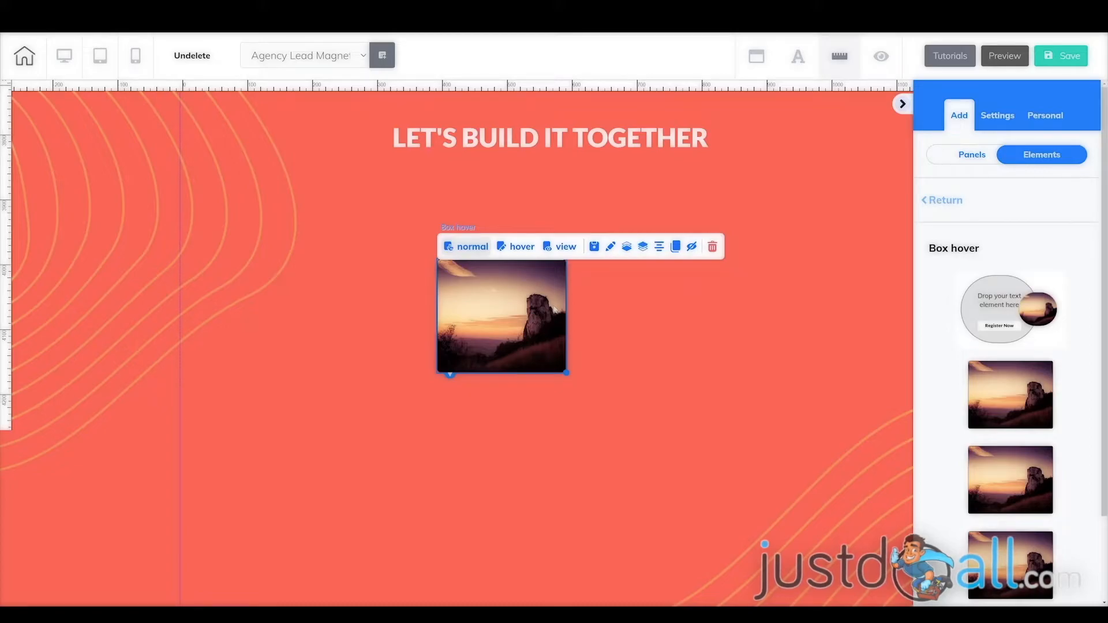
{"action": "left_click", "coordinate": [502, 306]}
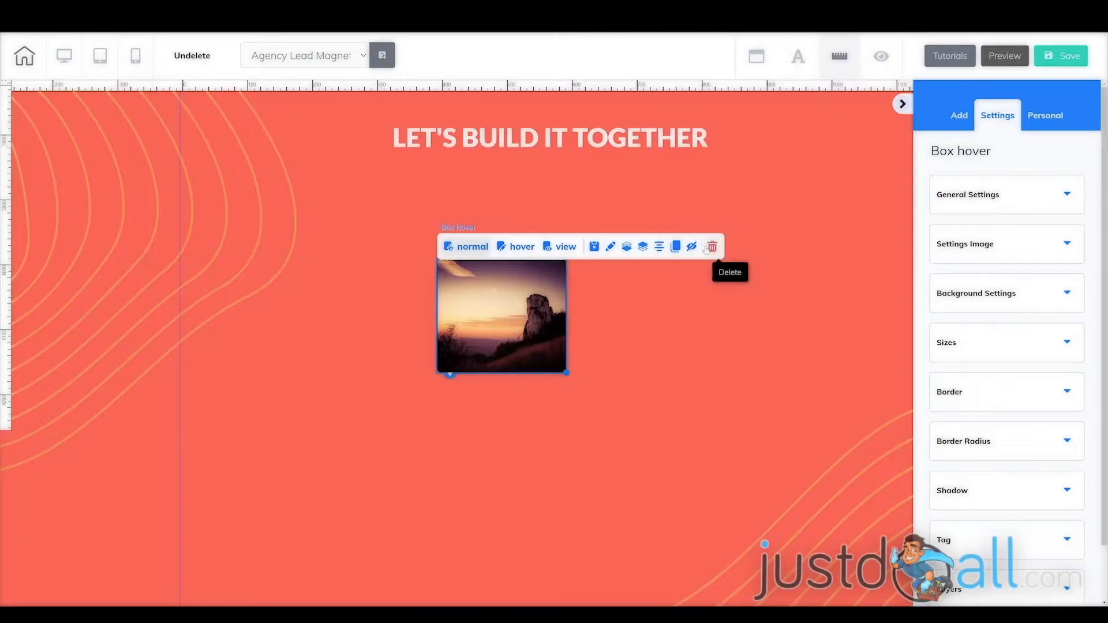
{"action": "left_click", "coordinate": [567, 248]}
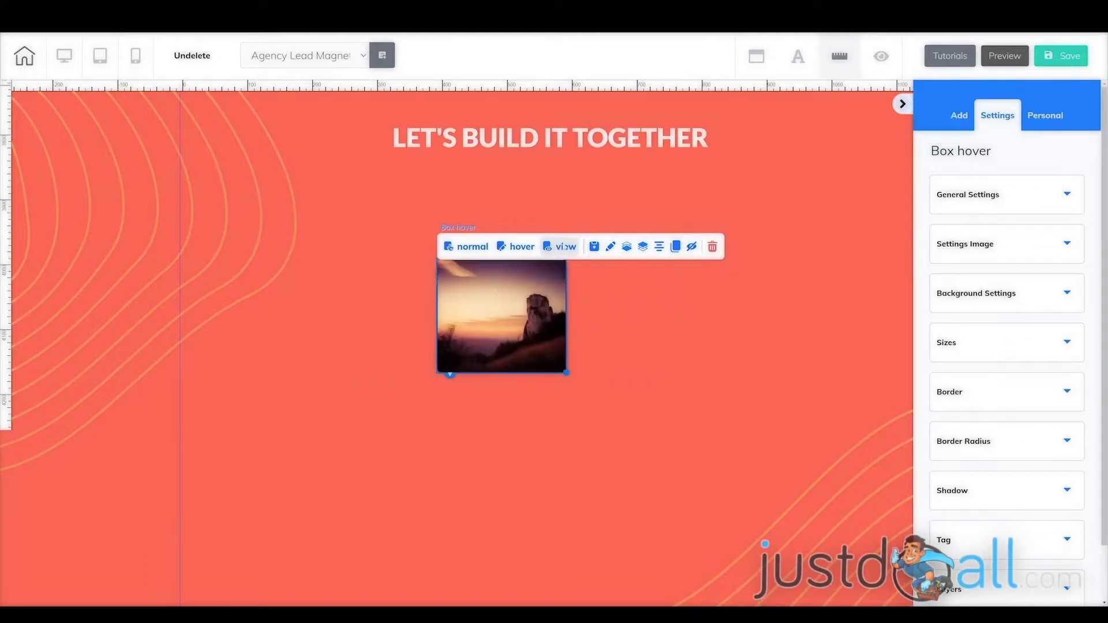
{"action": "left_click", "coordinate": [471, 253]}
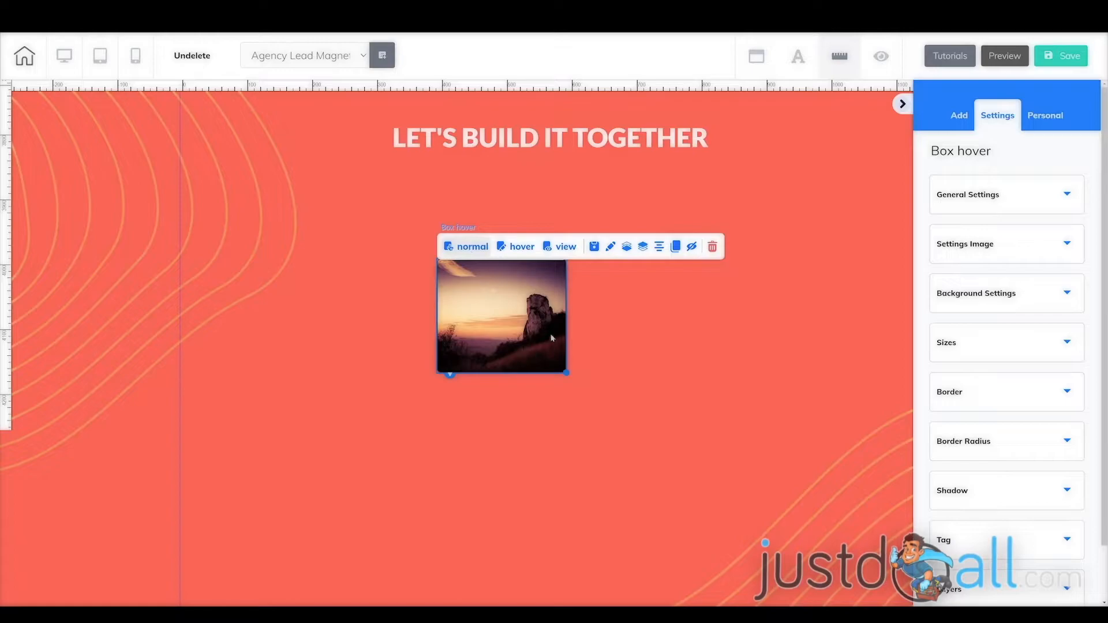
{"action": "left_click", "coordinate": [516, 247]}
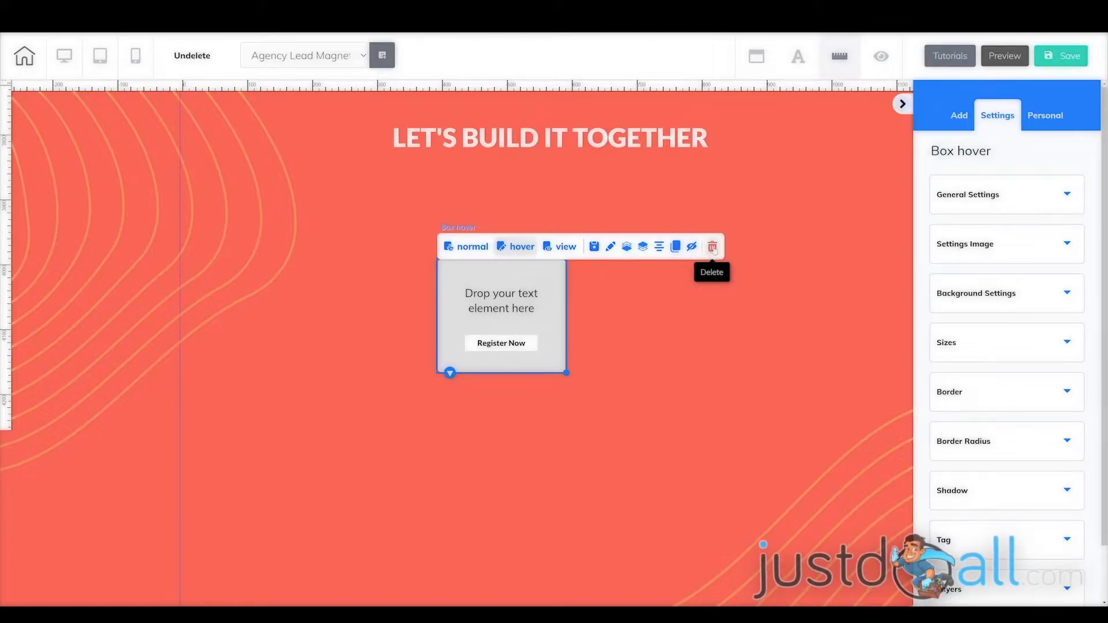
- Enlarge the hover box, reposition it beneath the heading and return it to its normal state
{"action": "left_click_drag", "start_coordinate": [567, 373], "coordinate": [645, 397]}
{"action": "left_click_drag", "start_coordinate": [608, 365], "coordinate": [581, 347]}
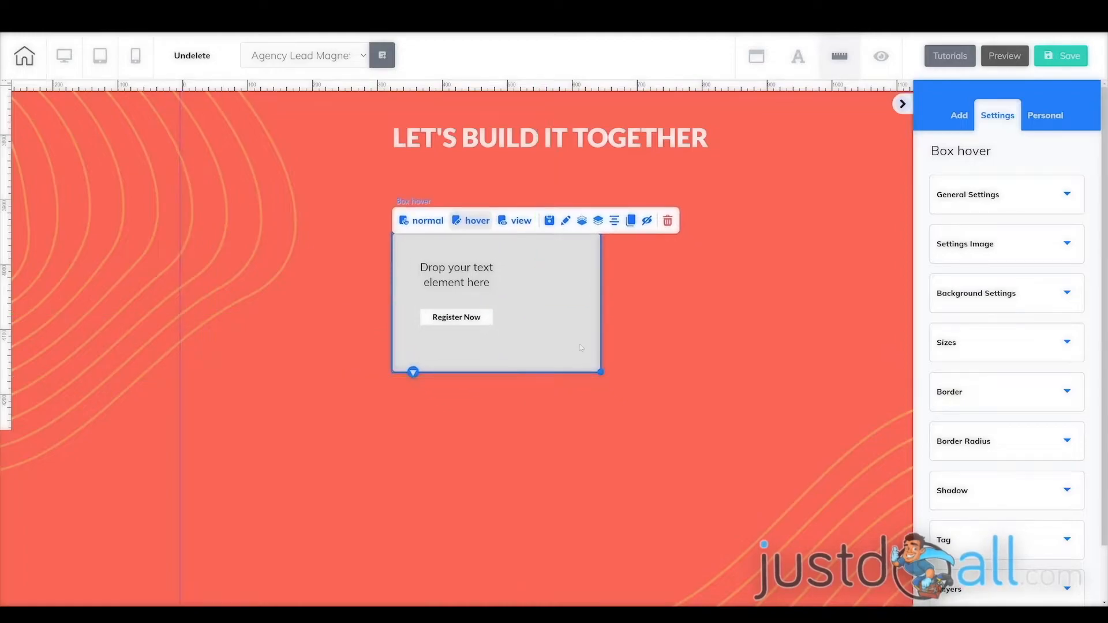
{"action": "left_click", "coordinate": [426, 221]}
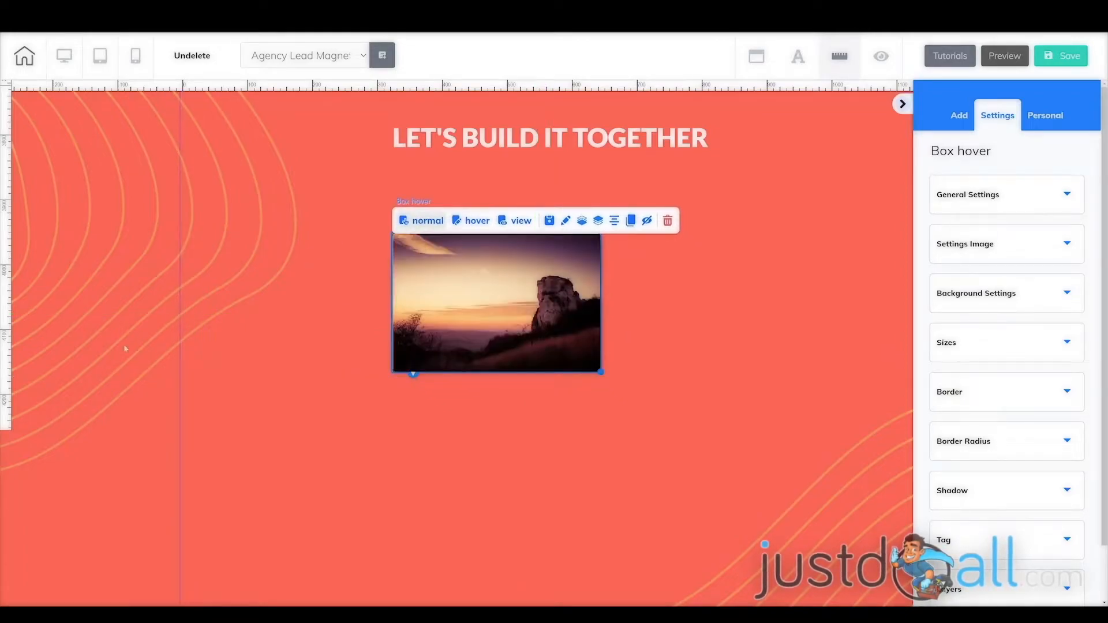
{"action": "left_click", "coordinate": [153, 358]}
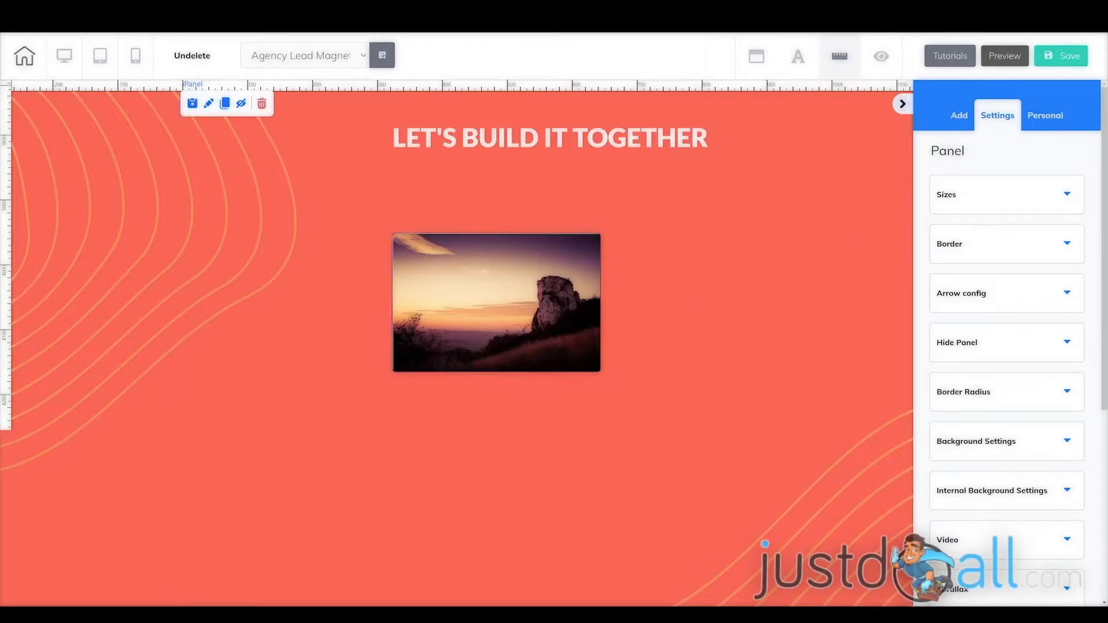
- Set the hover box's effect to Effect 4 and preview the animation
{"action": "left_click", "coordinate": [491, 304]}
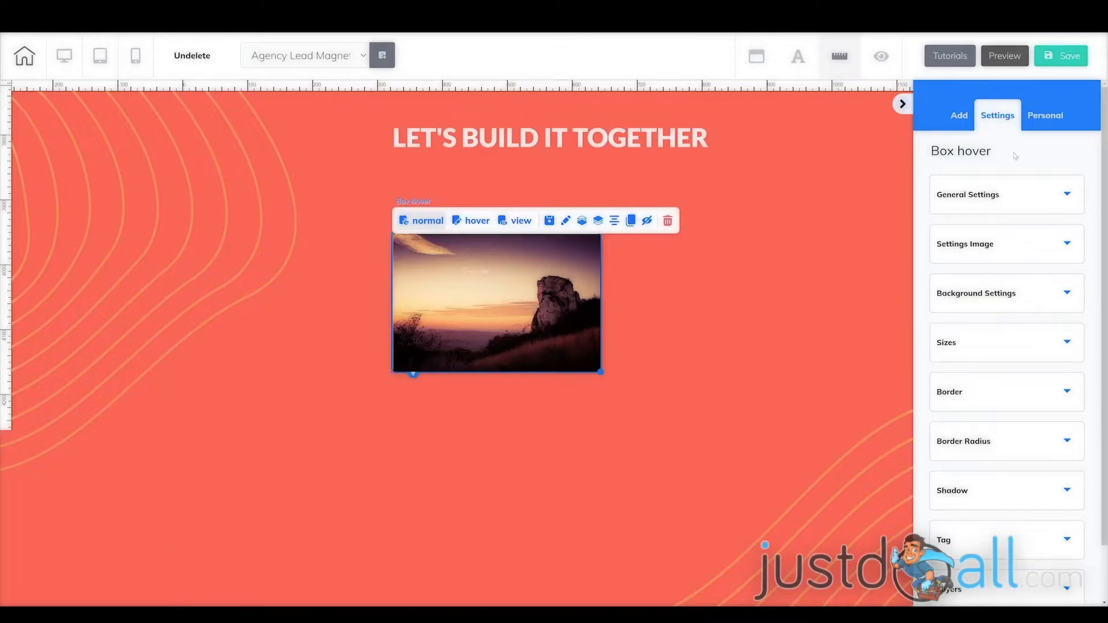
{"action": "left_click", "coordinate": [1036, 199]}
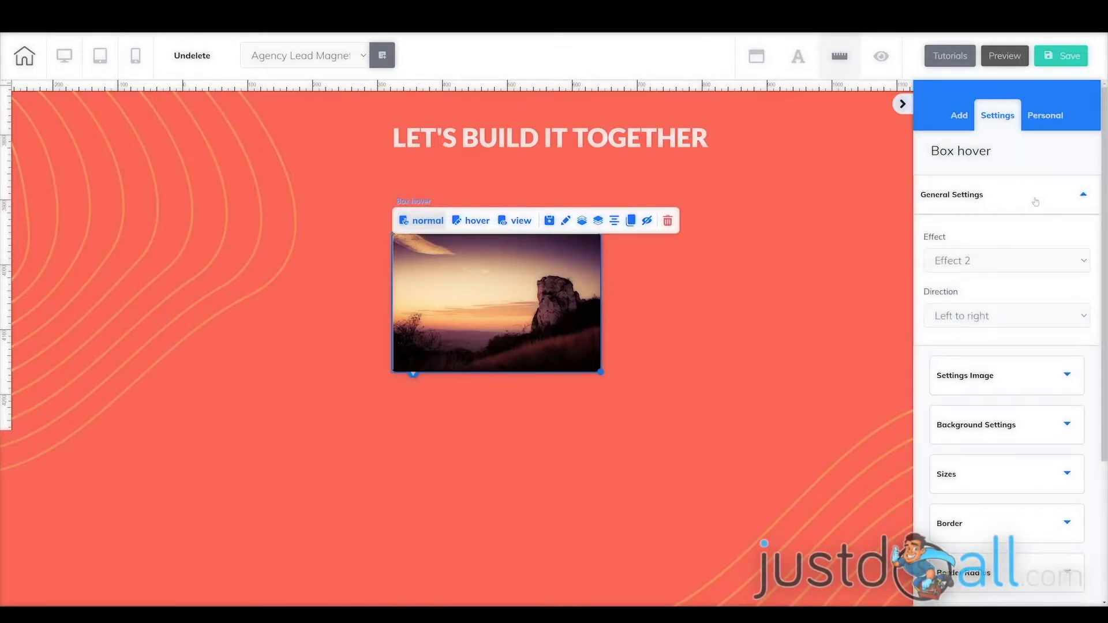
{"action": "left_click", "coordinate": [1067, 259]}
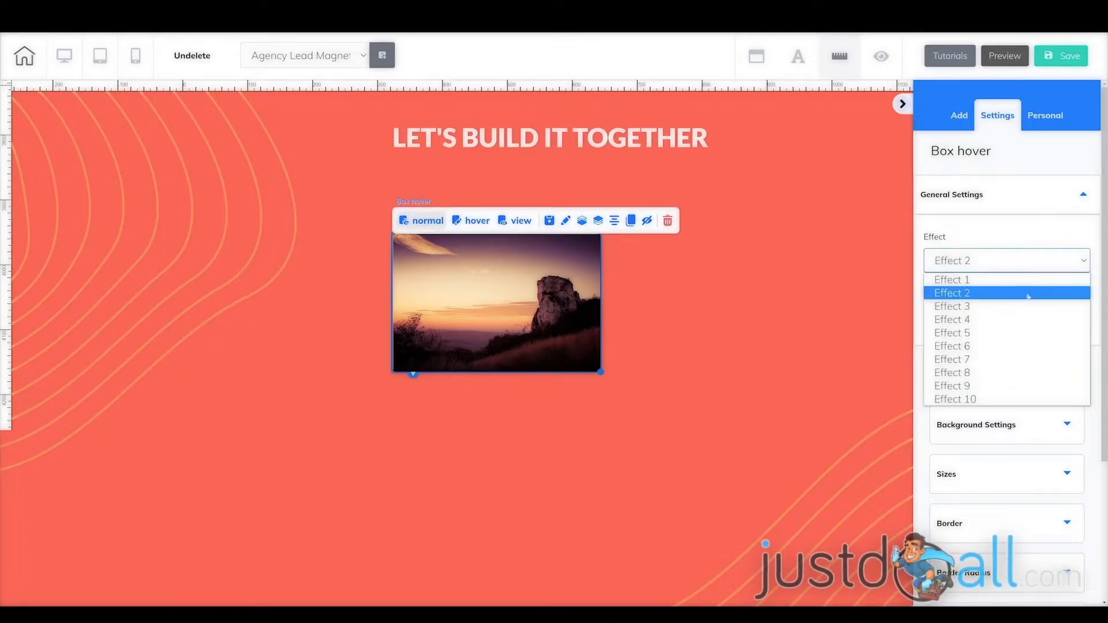
{"action": "left_click", "coordinate": [1014, 320]}
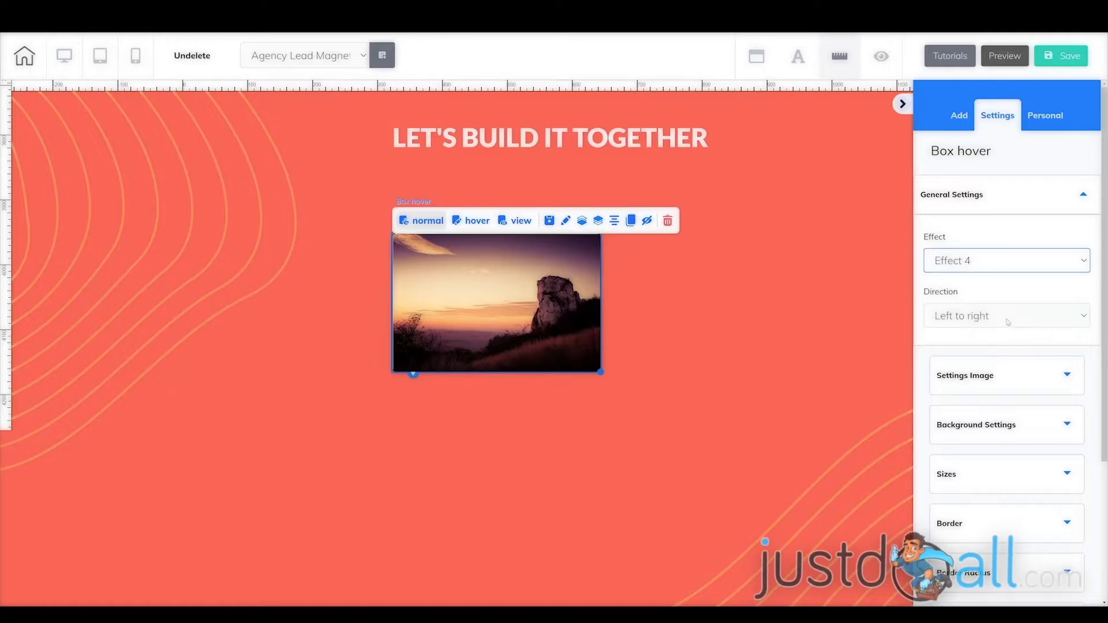
{"action": "left_click", "coordinate": [515, 221]}
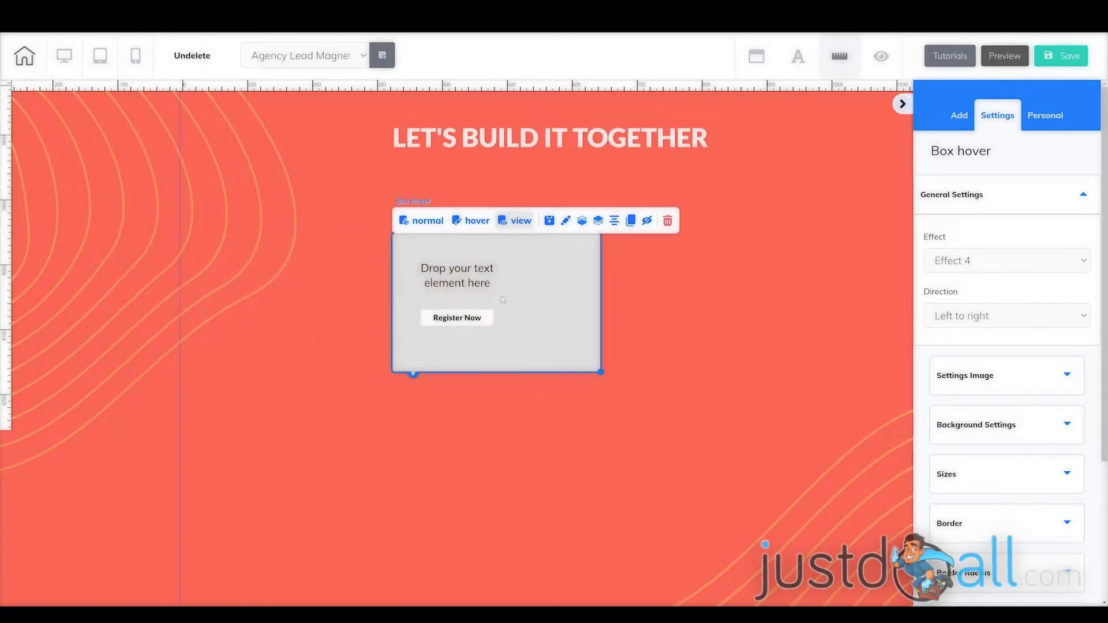
- Set the hover box's effect to Effect 9 with the direction Right to left and preview it
{"action": "left_click", "coordinate": [1006, 260]}
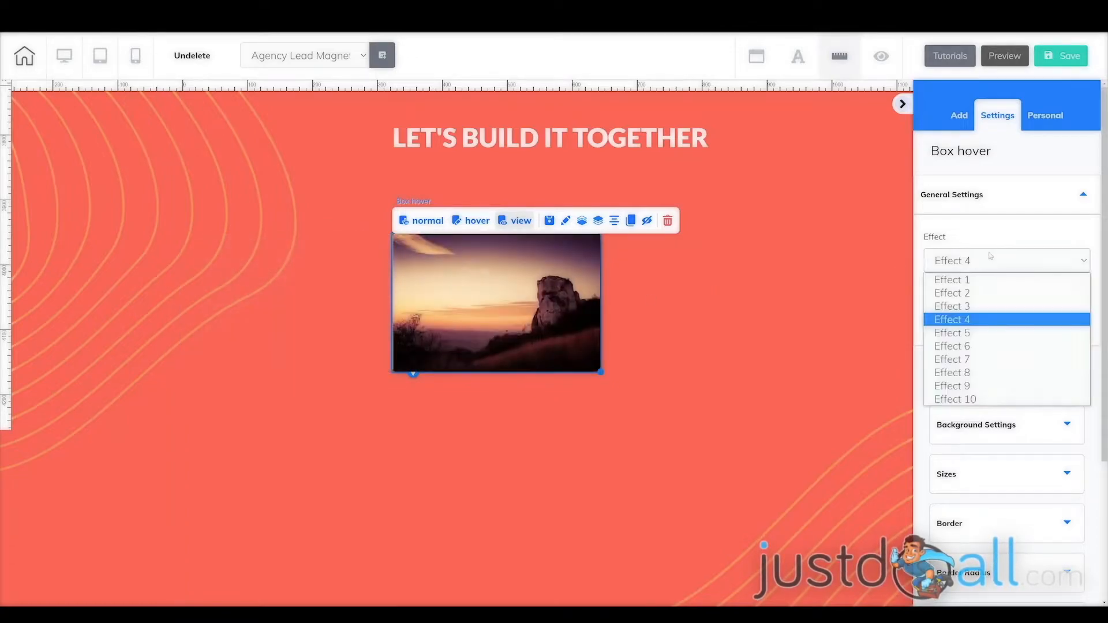
{"action": "key", "text": "Escape"}
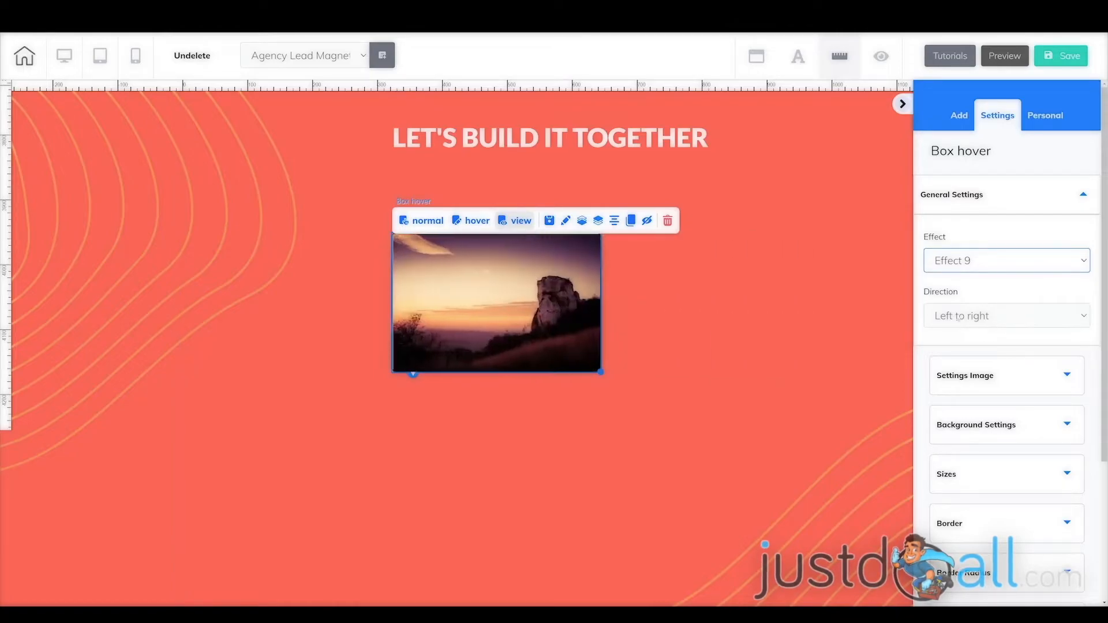
{"action": "left_click", "coordinate": [1009, 316]}
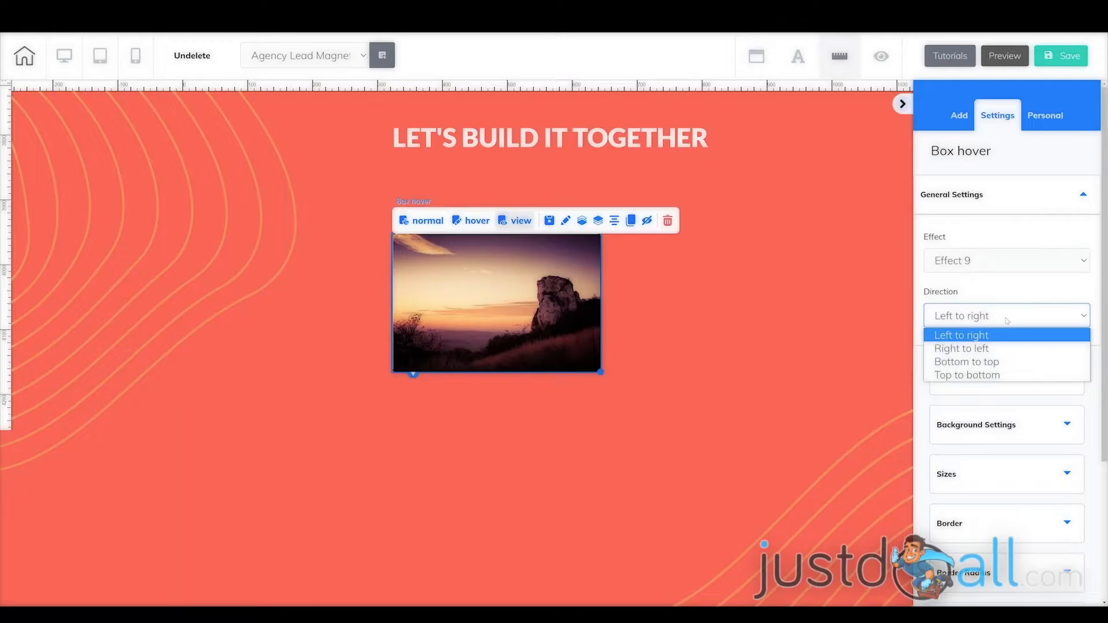
{"action": "left_click", "coordinate": [988, 348]}
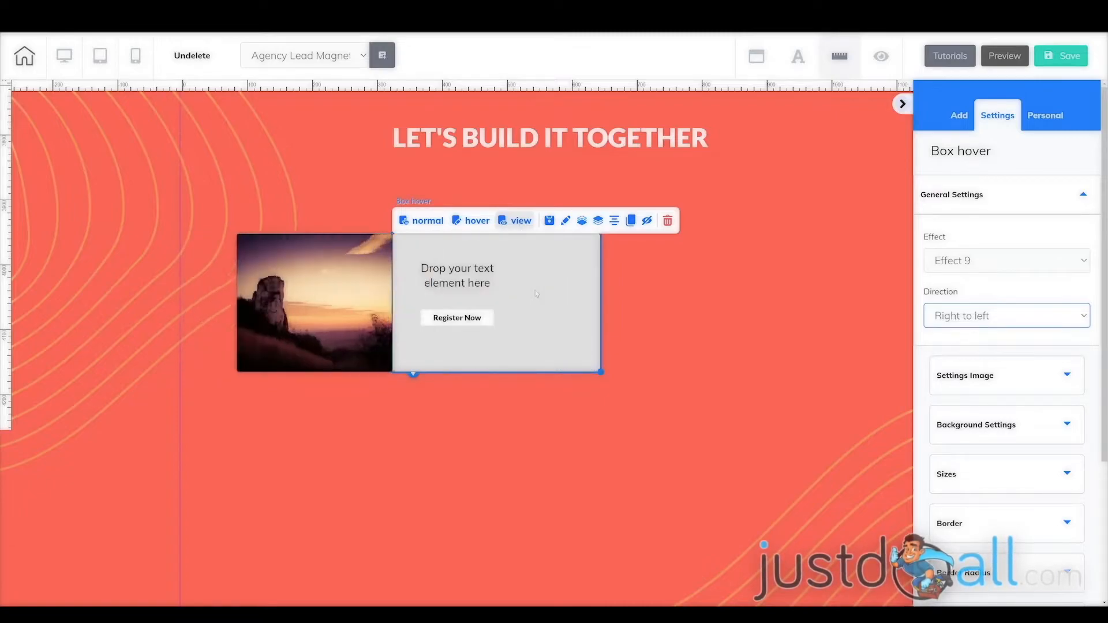
- Switch the hover box's effect to Effect 2
{"action": "left_click", "coordinate": [1016, 265]}
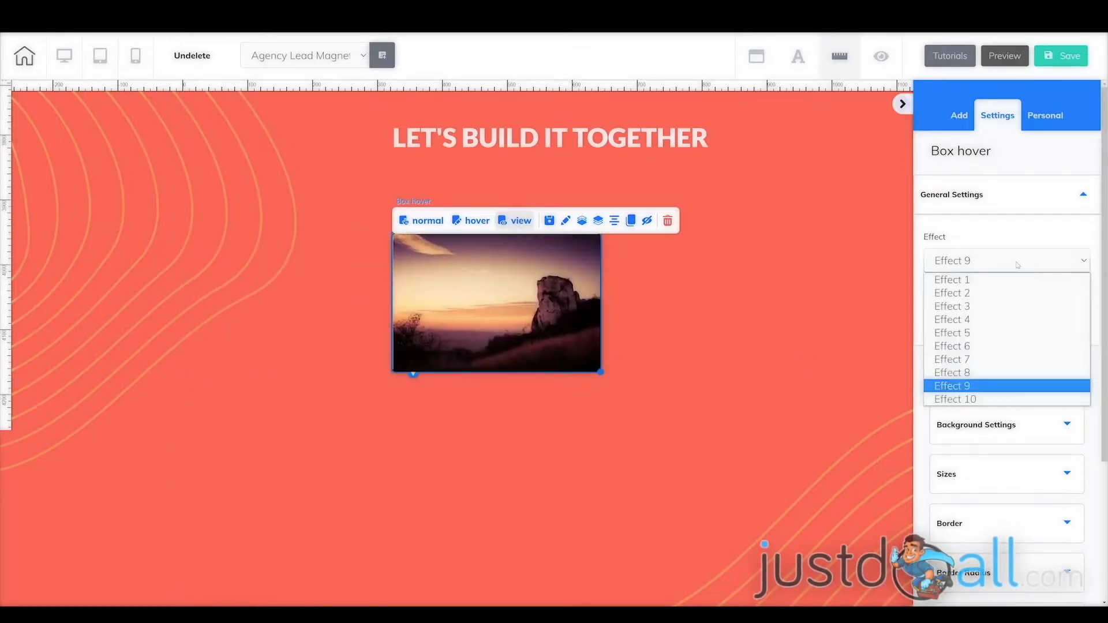
{"action": "left_click", "coordinate": [991, 296]}
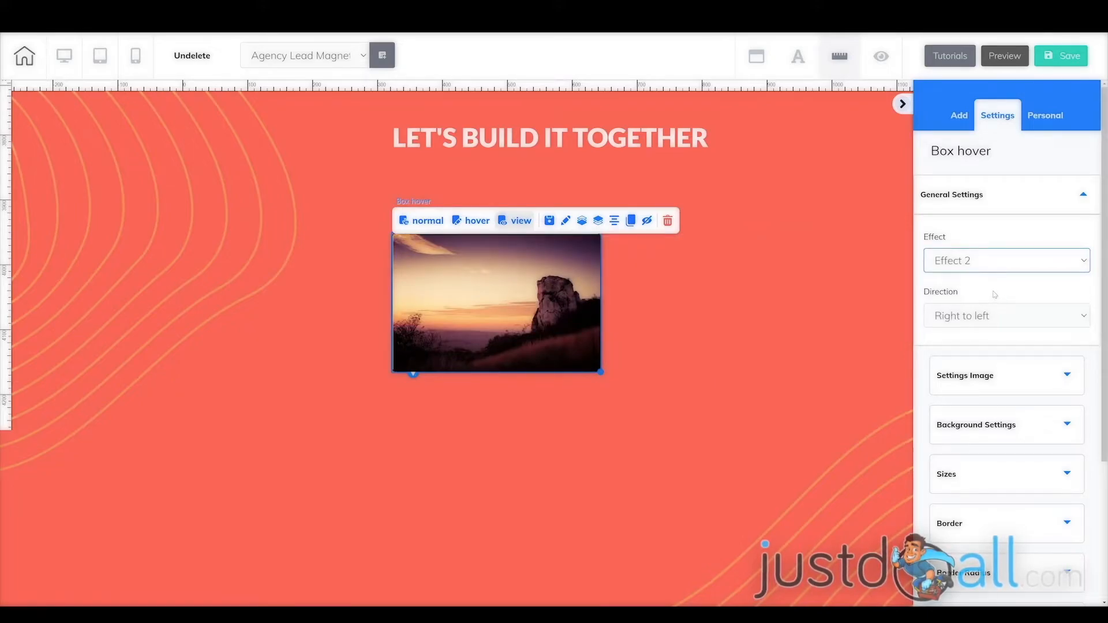
{"action": "left_click", "coordinate": [1083, 195]}
- Replace the hover box's image with the "laptop sample (1)" user file and show the normal state
{"action": "left_click", "coordinate": [1067, 244]}
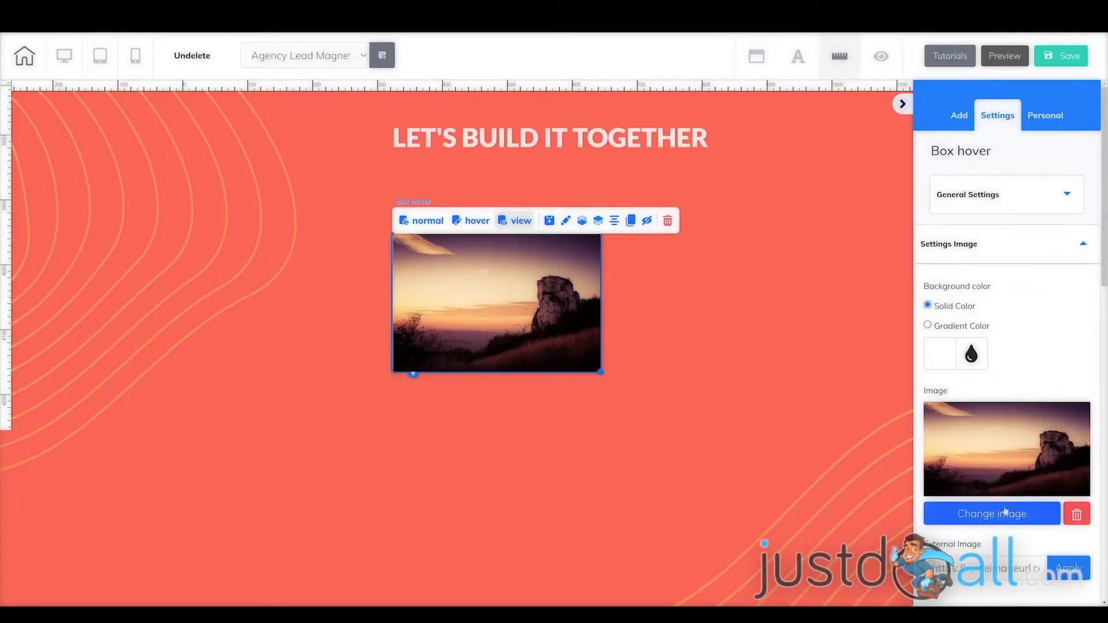
{"action": "left_click", "coordinate": [1056, 515]}
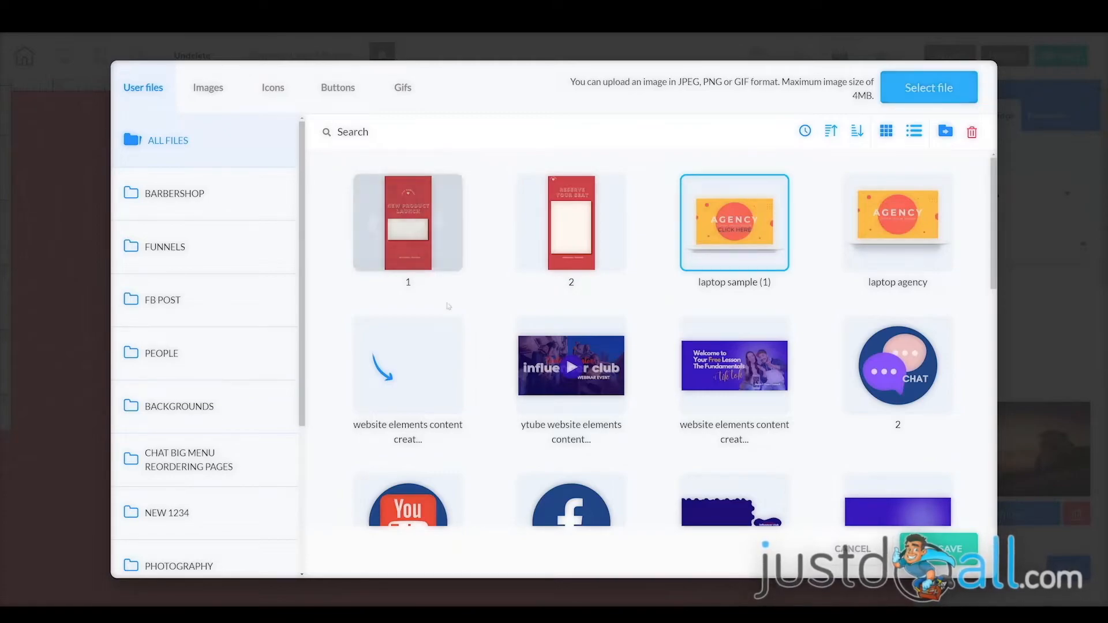
{"action": "left_click", "coordinate": [897, 222]}
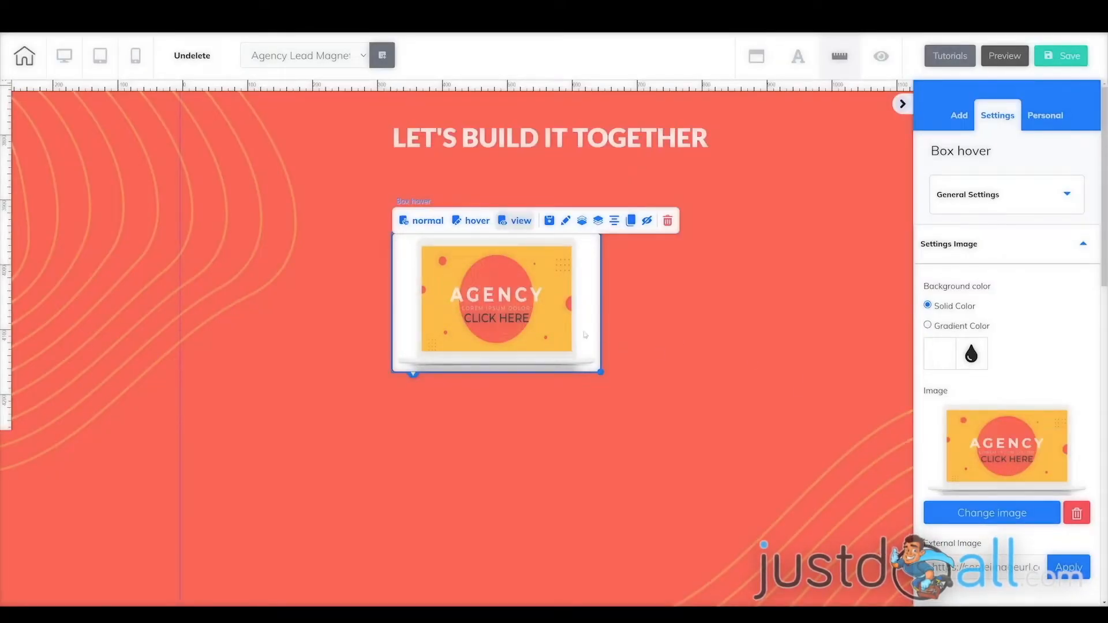
{"action": "left_click", "coordinate": [425, 221]}
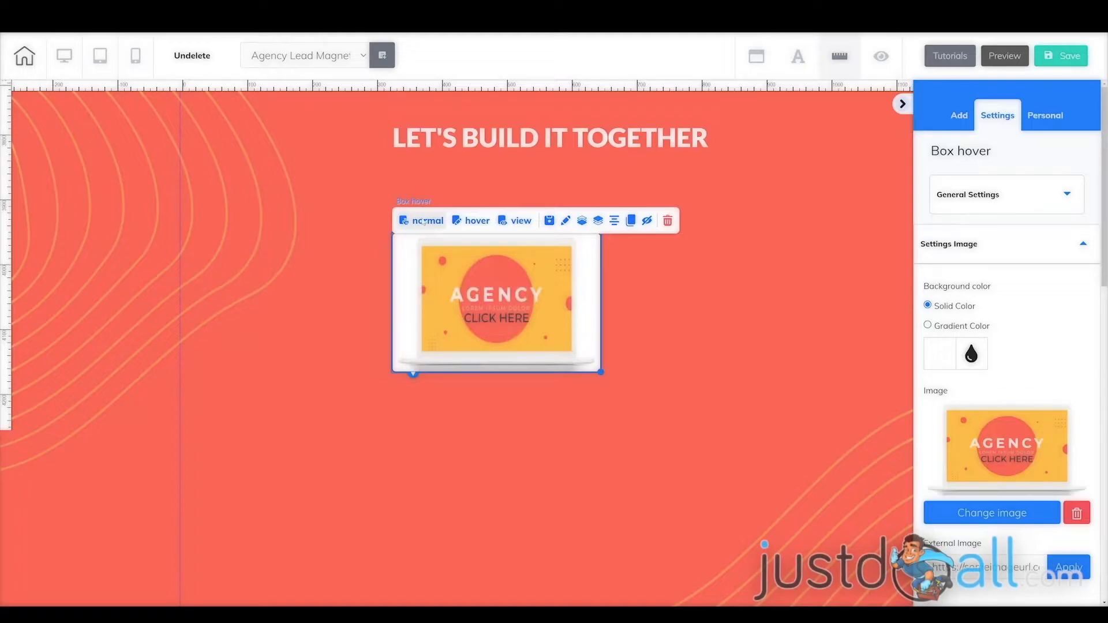
- Delete the placeholder text and the Register Now button from the box's hover state
{"action": "left_click", "coordinate": [477, 222]}
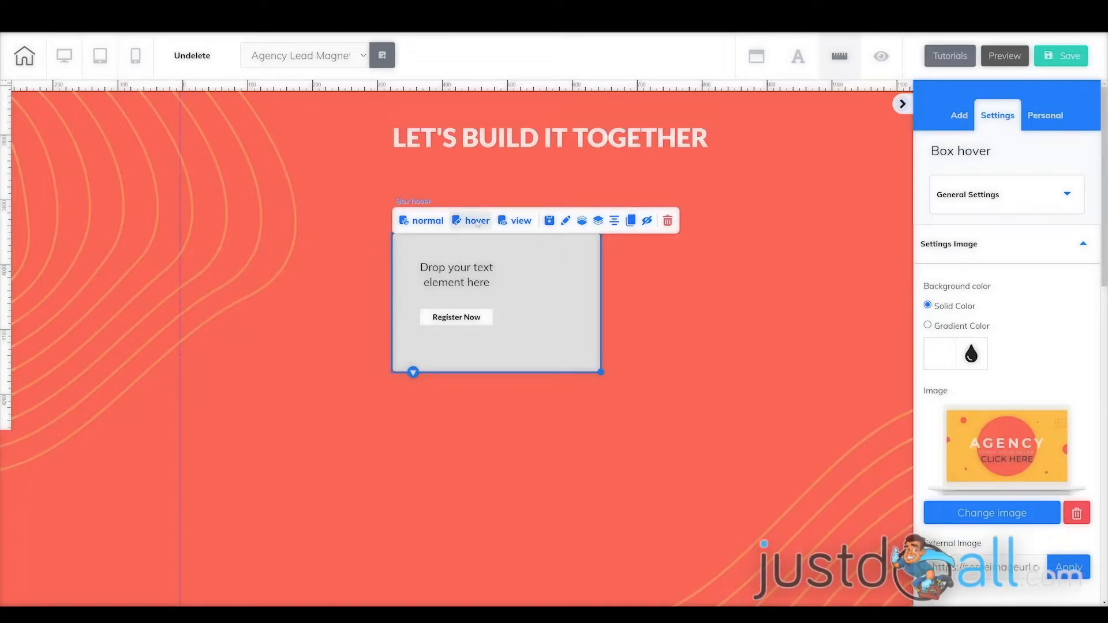
{"action": "left_click", "coordinate": [483, 276]}
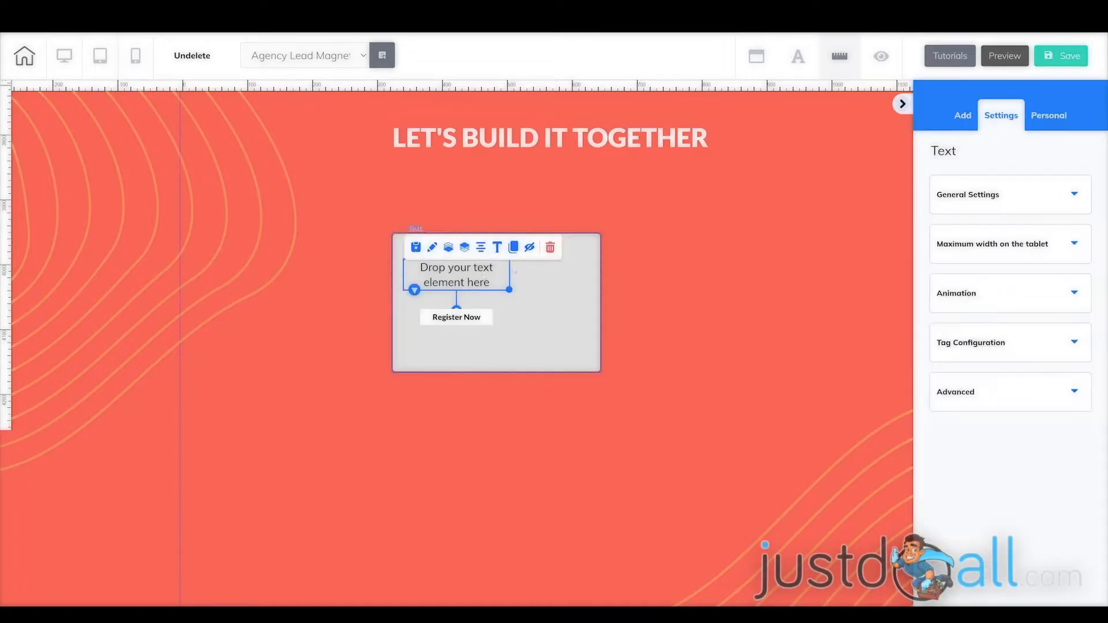
{"action": "left_click", "coordinate": [550, 247]}
{"action": "left_click", "coordinate": [650, 358]}
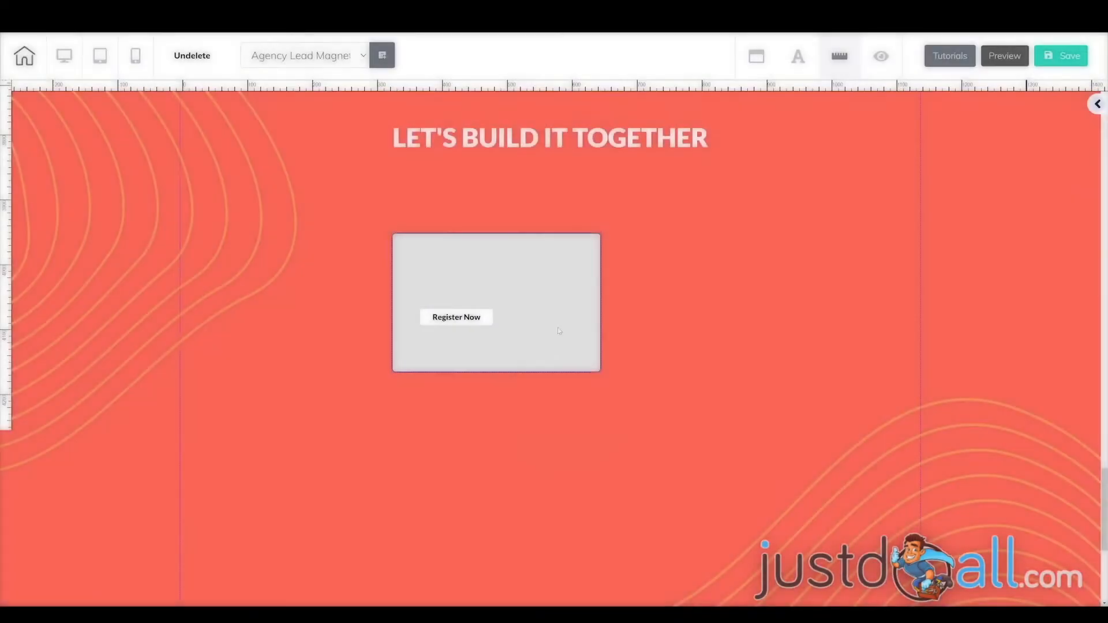
{"action": "left_click", "coordinate": [456, 317]}
{"action": "left_click", "coordinate": [583, 297]}
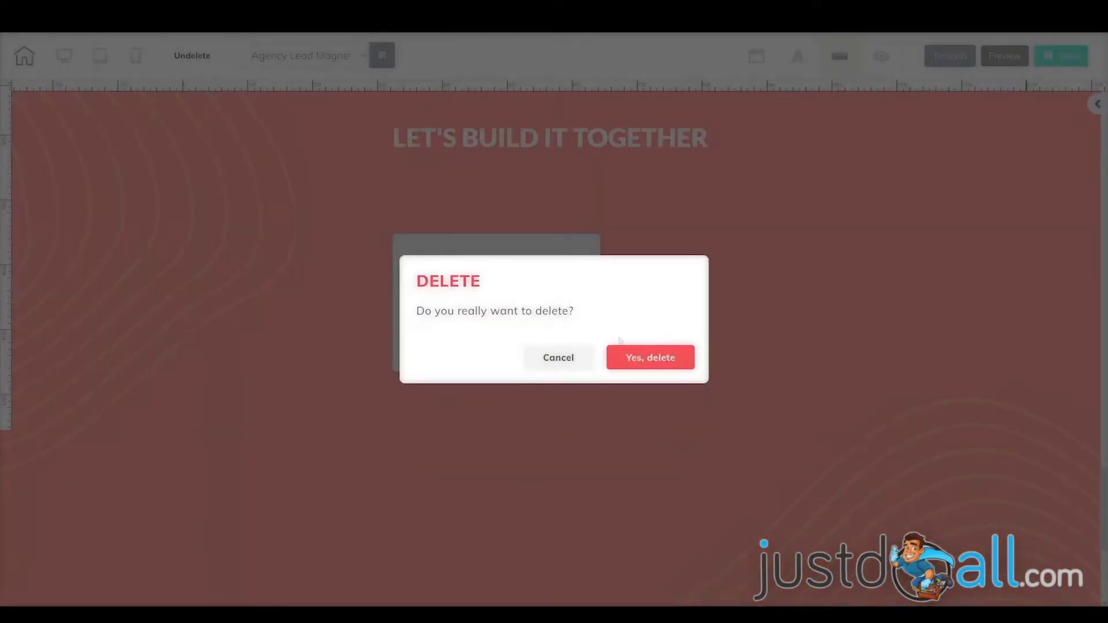
{"action": "left_click", "coordinate": [649, 358]}
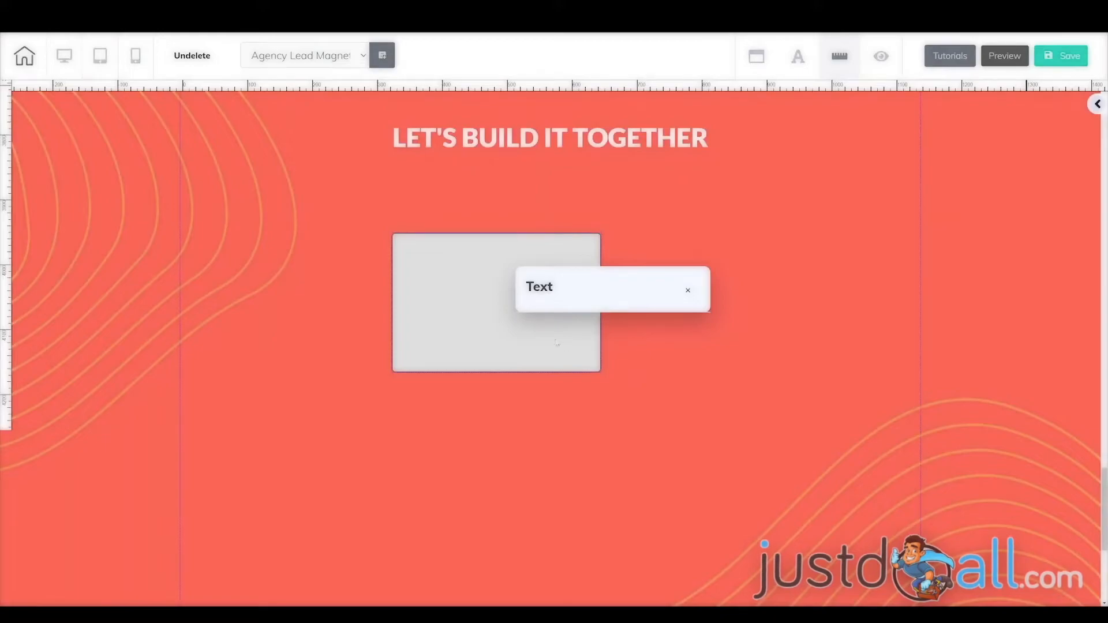
{"action": "left_click", "coordinate": [688, 290]}
- Shift the emptied hover box slightly to the right, then save and publish the site
{"action": "left_click_drag", "start_coordinate": [550, 298], "coordinate": [563, 299]}
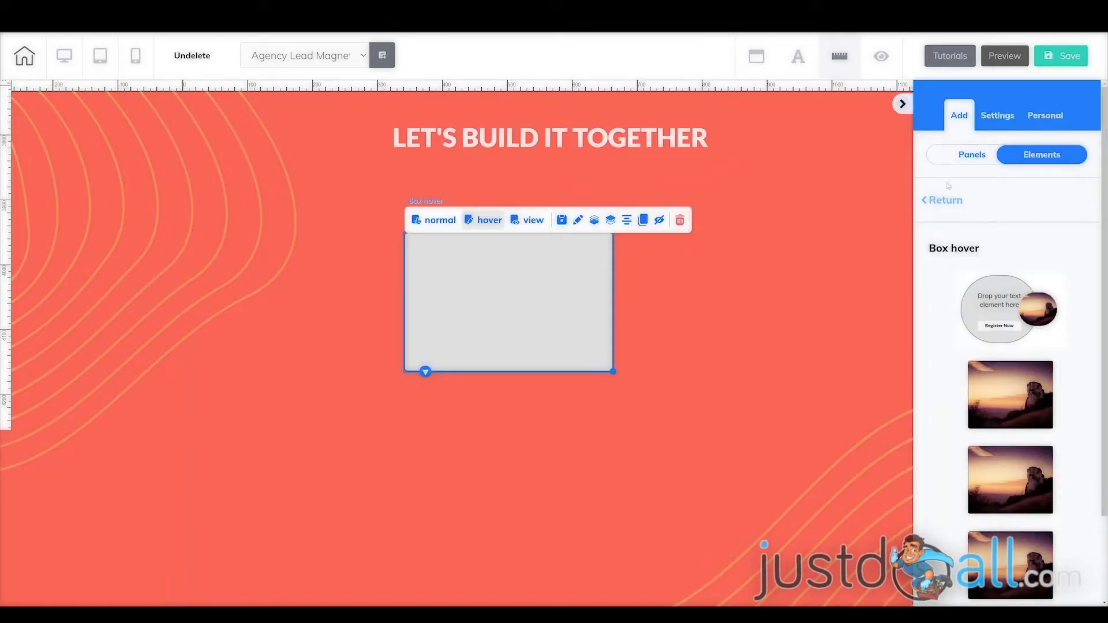
{"action": "left_click", "coordinate": [944, 202]}
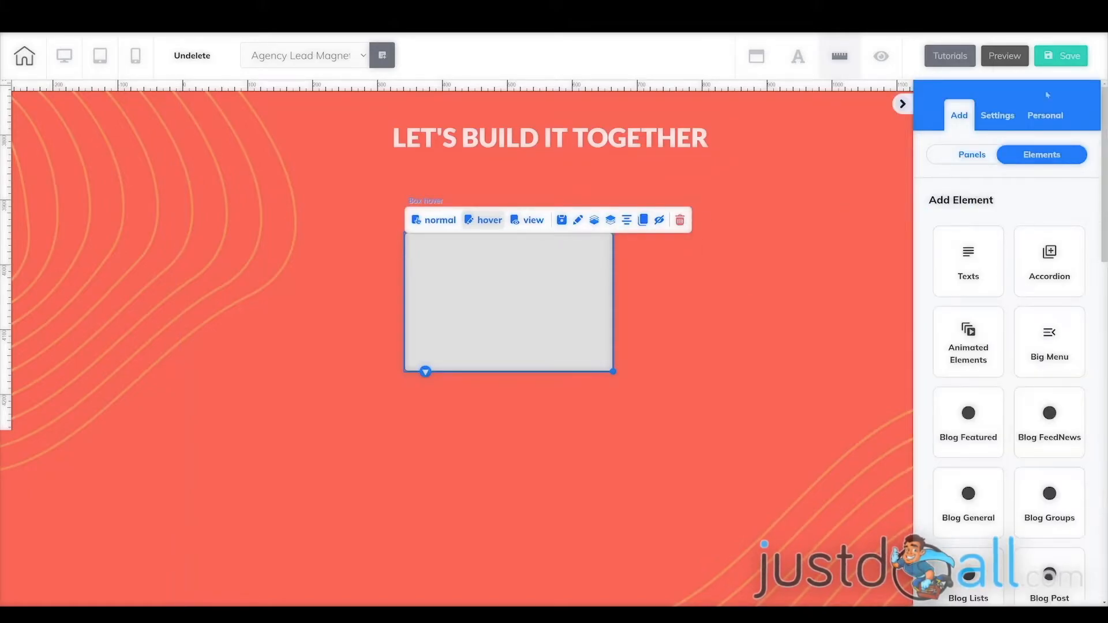
{"action": "left_click", "coordinate": [1062, 56]}
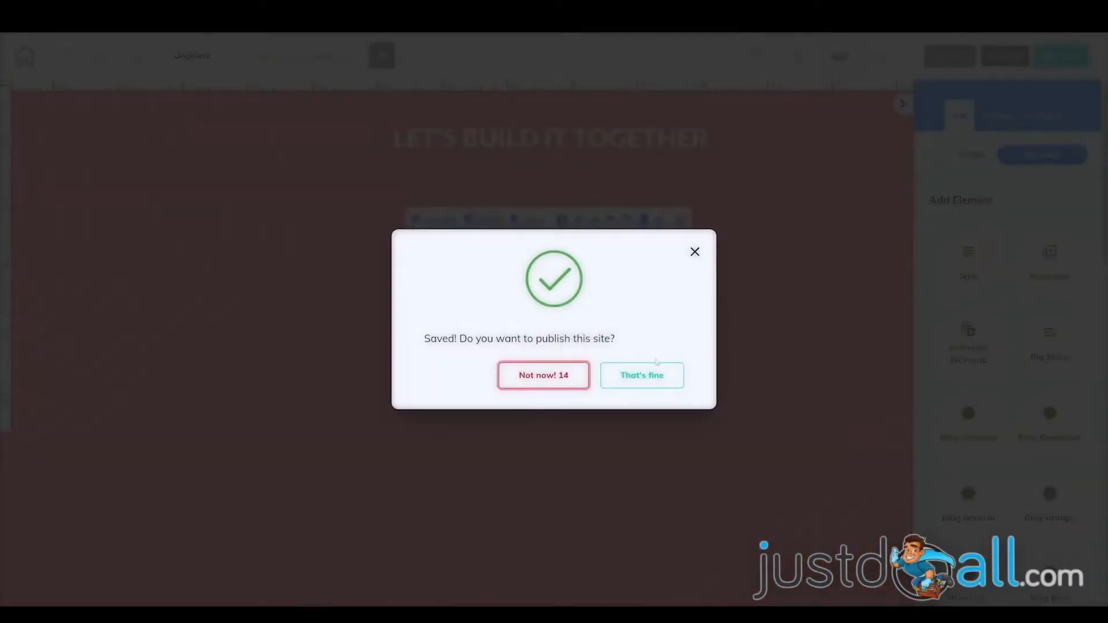
{"action": "left_click", "coordinate": [671, 369]}
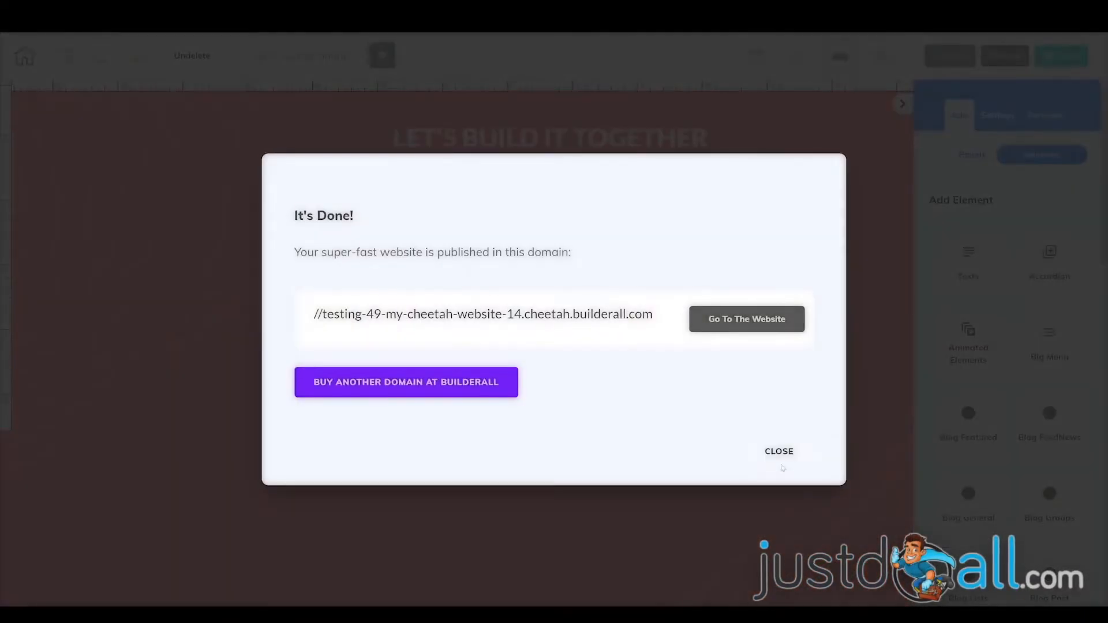
{"action": "left_click", "coordinate": [779, 450]}
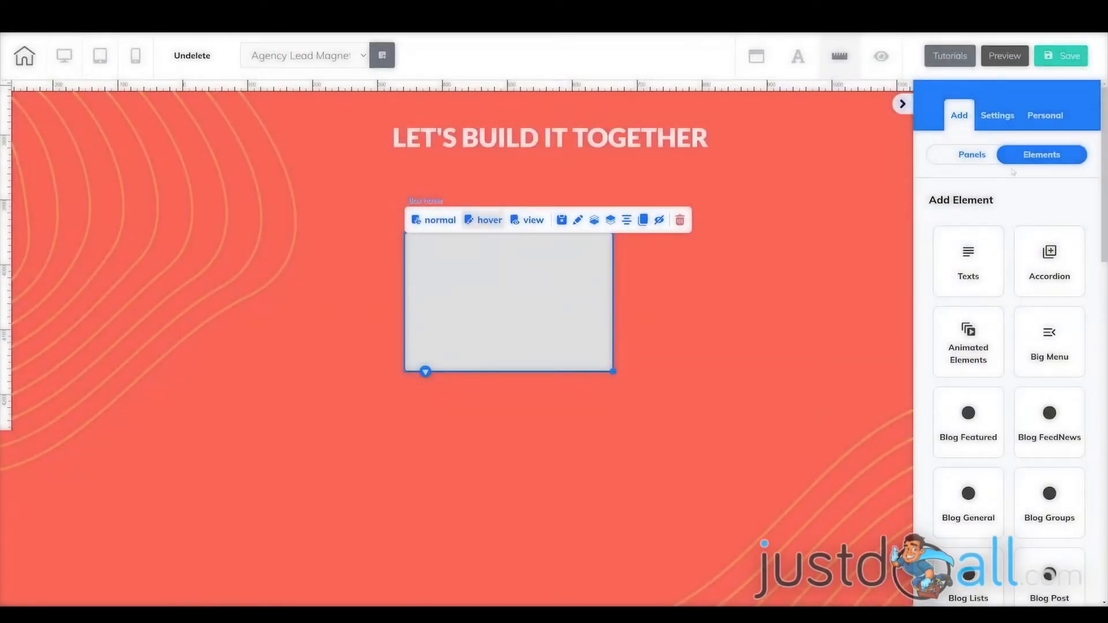
- Add a YouTube Video element to the hover state of the gray box
{"action": "scroll", "coordinate": [1033, 404], "scroll_direction": "down", "scroll_amount": 12}
{"action": "scroll", "coordinate": [1044, 448], "scroll_direction": "down", "scroll_amount": 5}
{"action": "left_click", "coordinate": [1047, 456]}
{"action": "left_click_drag", "start_coordinate": [1019, 304], "coordinate": [510, 289]}
- Reposition the YouTube video and shrink it to fit inside the gray hover box
{"action": "left_click_drag", "start_coordinate": [574, 309], "coordinate": [566, 375]}
{"action": "left_click", "coordinate": [681, 477]}
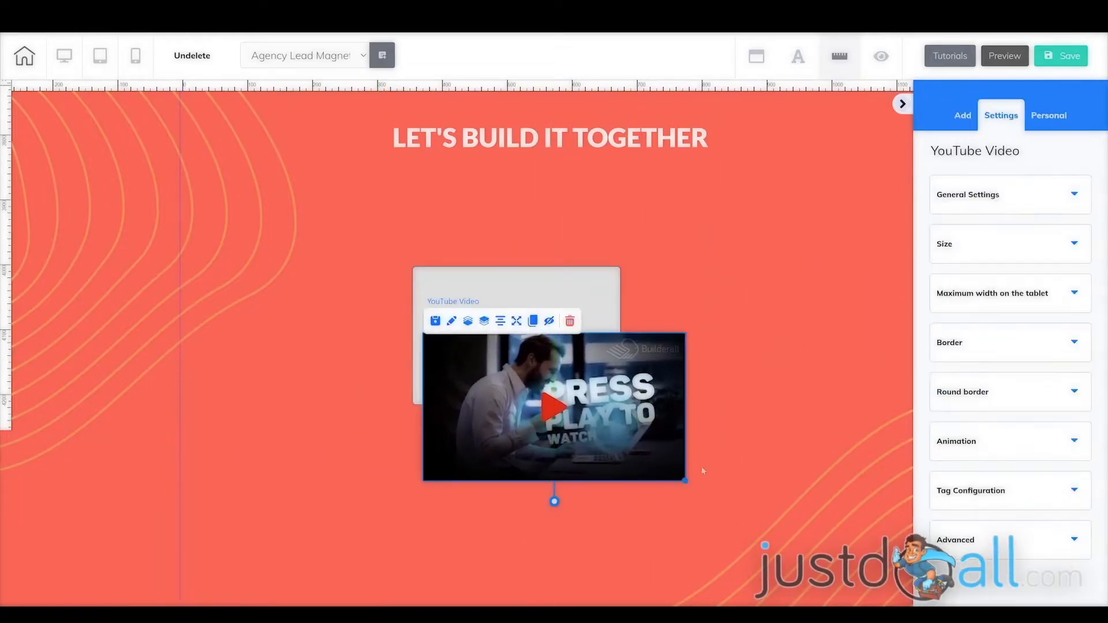
{"action": "left_click_drag", "start_coordinate": [685, 480], "coordinate": [623, 396]}
{"action": "left_click", "coordinate": [585, 373]}
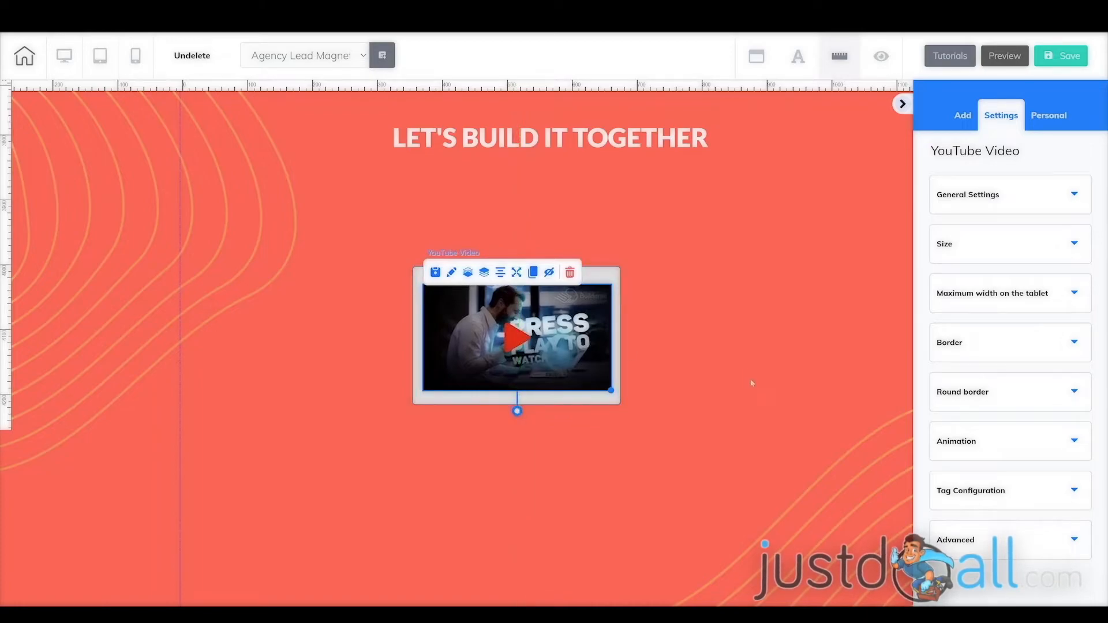
- Compare the box hover's normal state, hover state and combined view
{"action": "left_click", "coordinate": [738, 439]}
{"action": "left_click", "coordinate": [559, 344]}
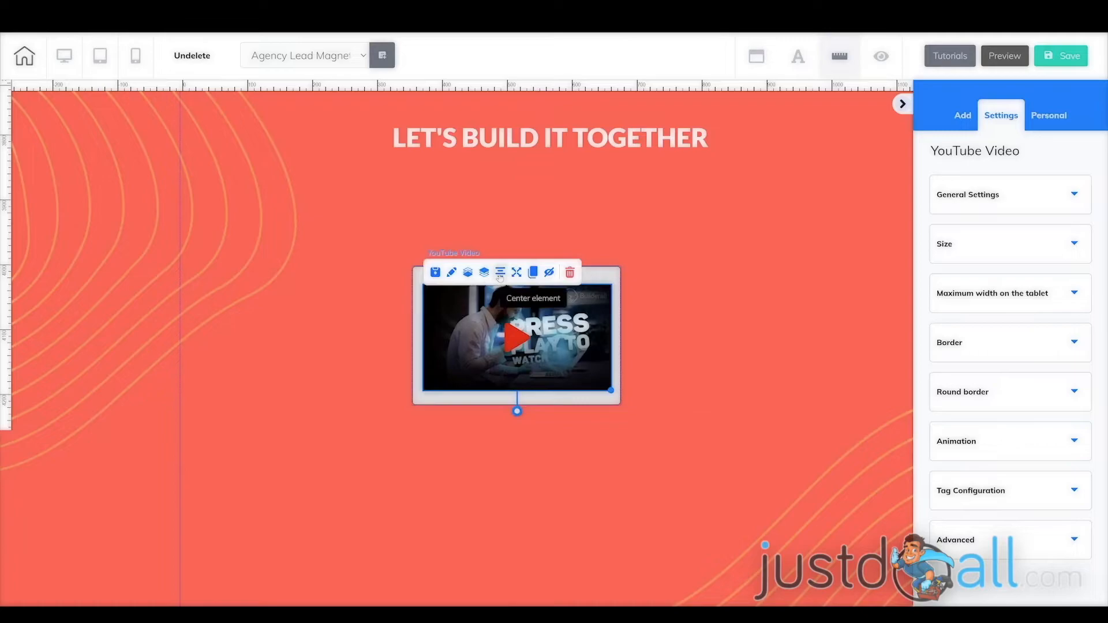
{"action": "left_click", "coordinate": [495, 297]}
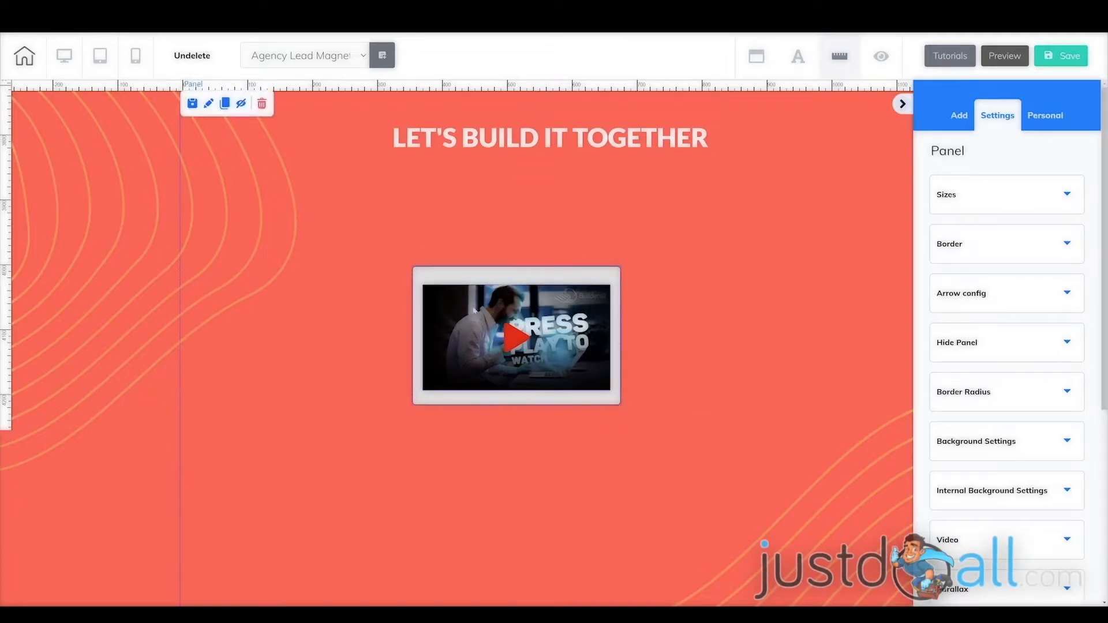
{"action": "left_click", "coordinate": [481, 280]}
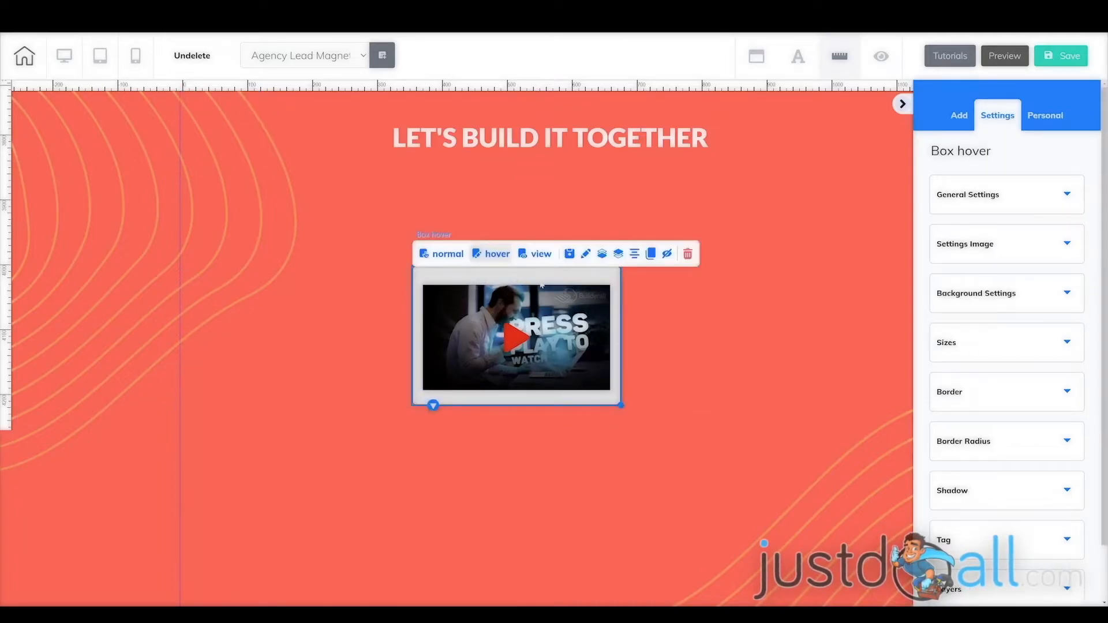
{"action": "left_click", "coordinate": [448, 254]}
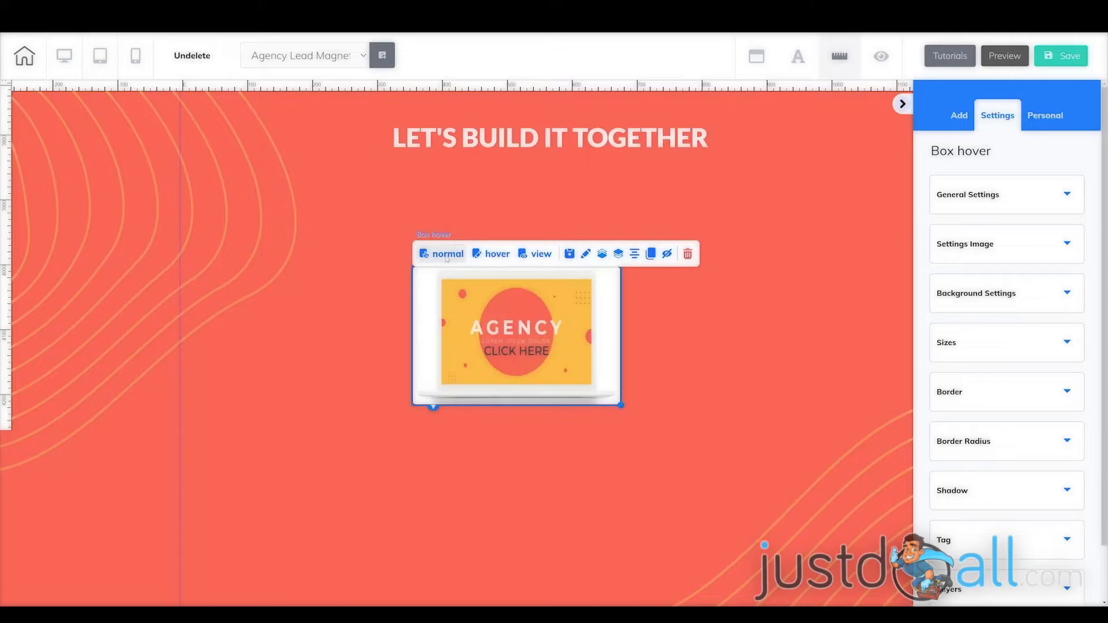
{"action": "left_click", "coordinate": [492, 256]}
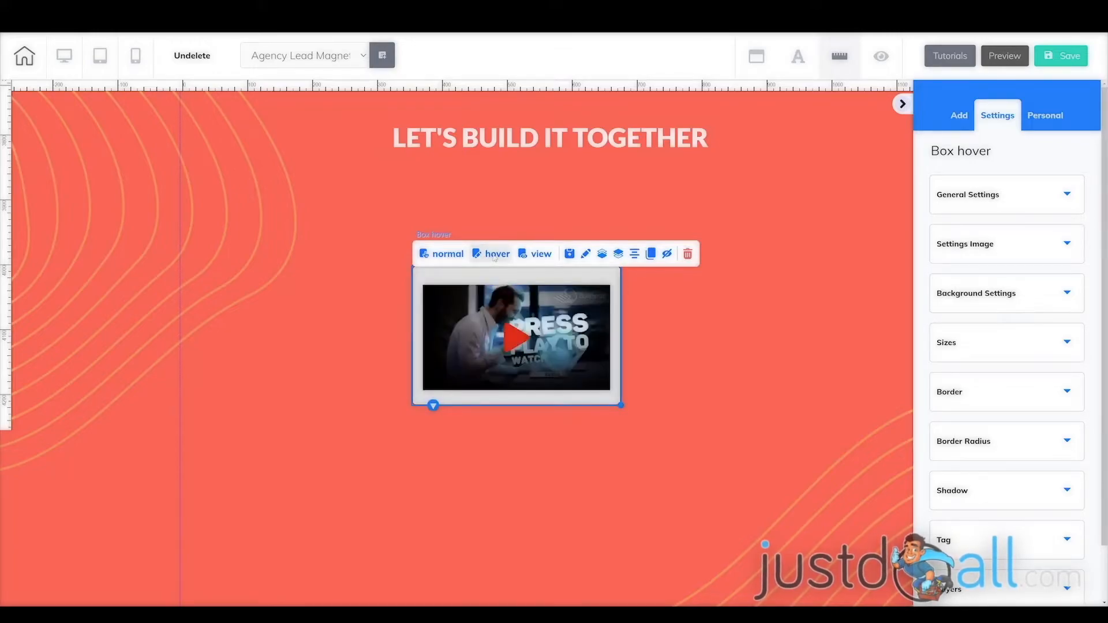
{"action": "left_click", "coordinate": [535, 254]}
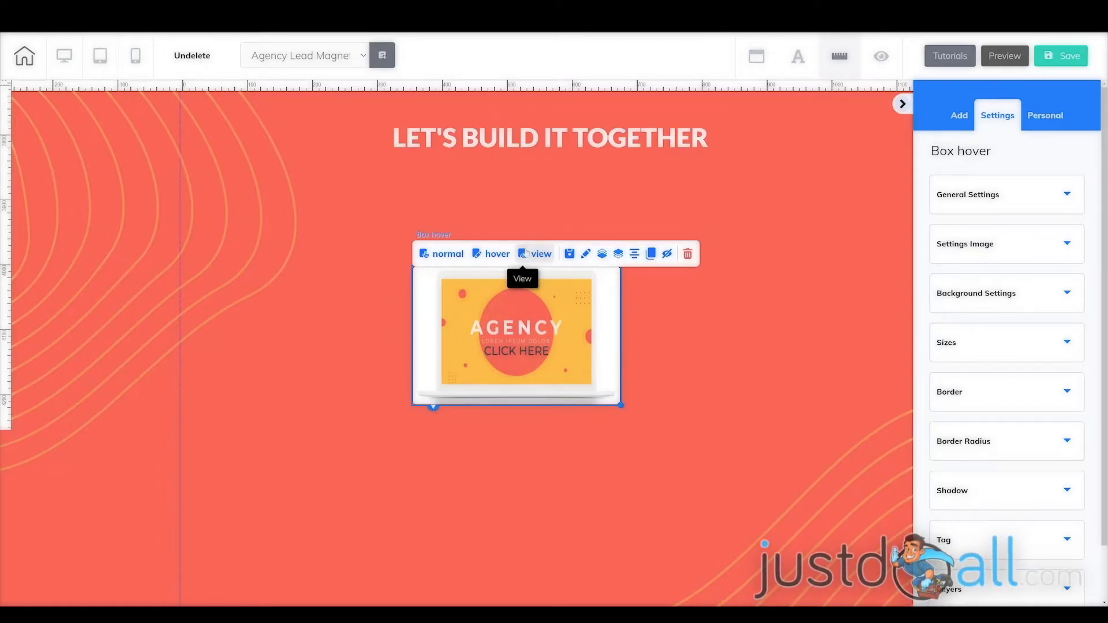
{"action": "left_click", "coordinate": [525, 252]}
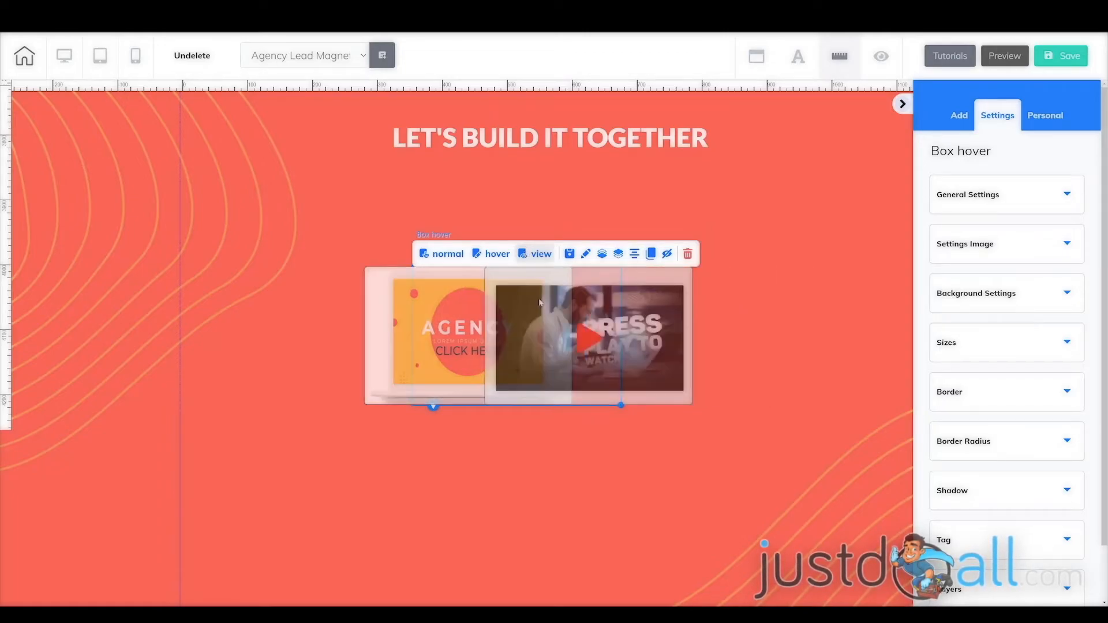
- Make the solid background color behind the laptop image in the box's normal state fully transparent, with an alpha of 0
{"action": "left_click", "coordinate": [443, 254]}
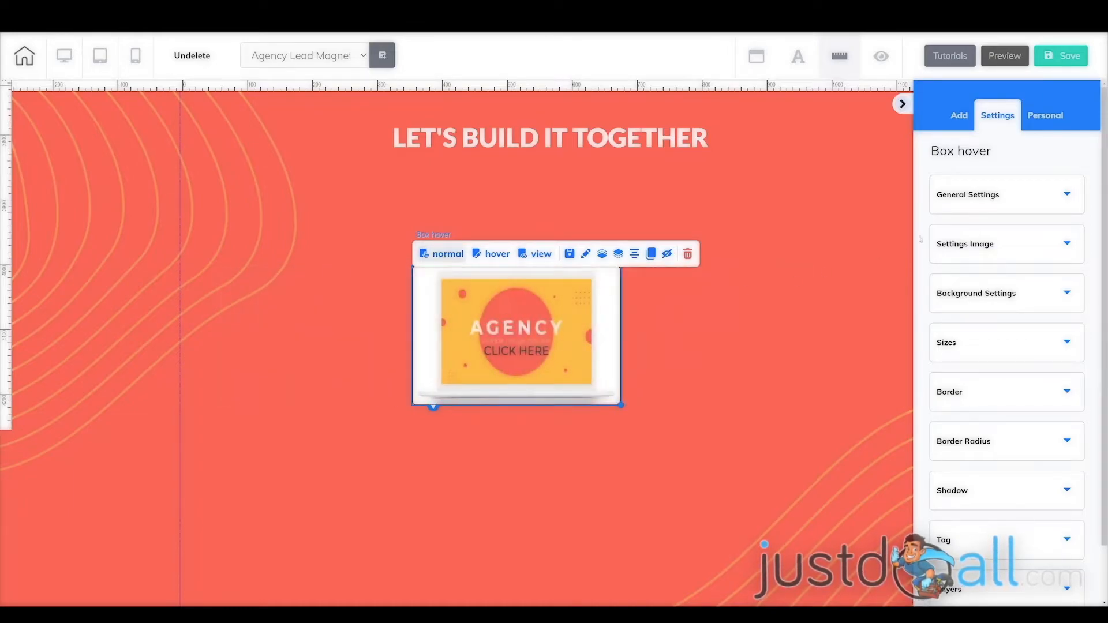
{"action": "left_click", "coordinate": [1021, 257]}
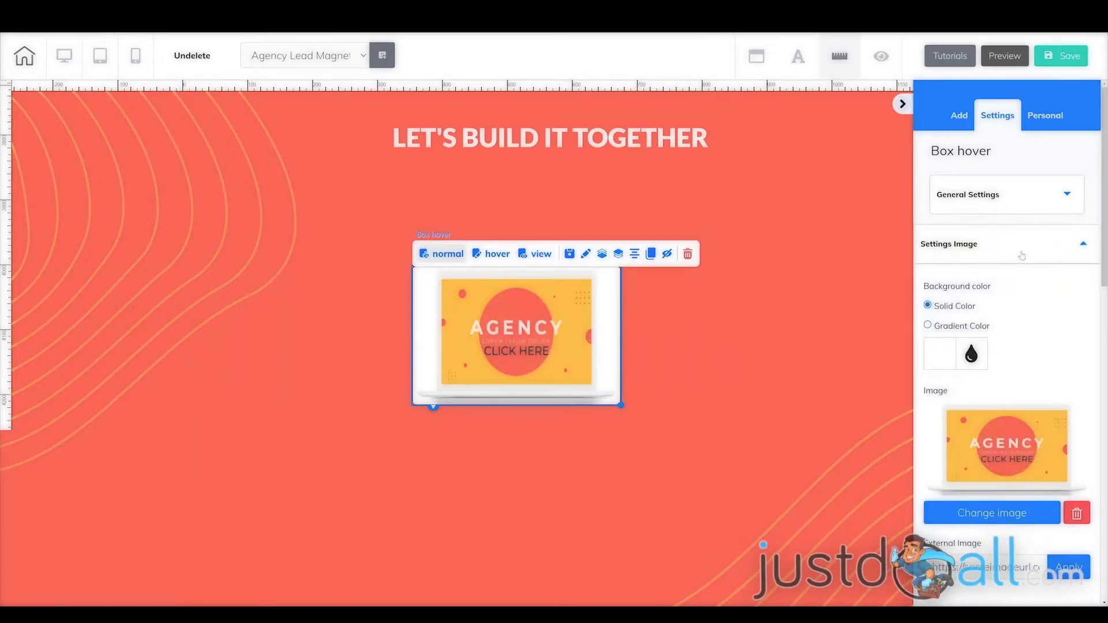
{"action": "scroll", "coordinate": [1040, 384], "scroll_direction": "down", "scroll_amount": 1}
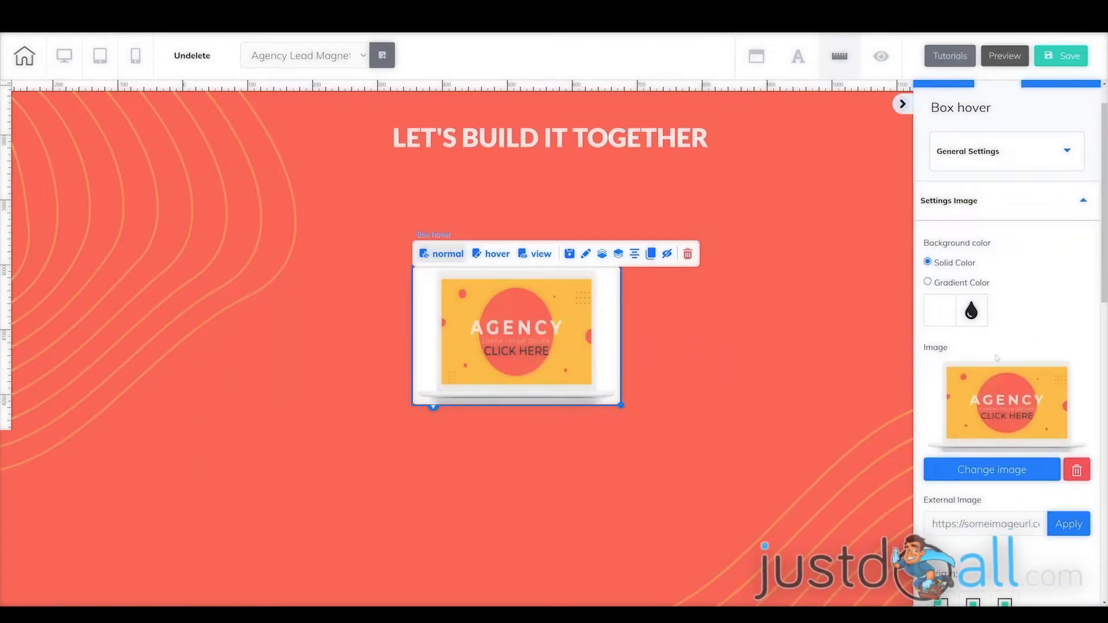
{"action": "left_click", "coordinate": [947, 322]}
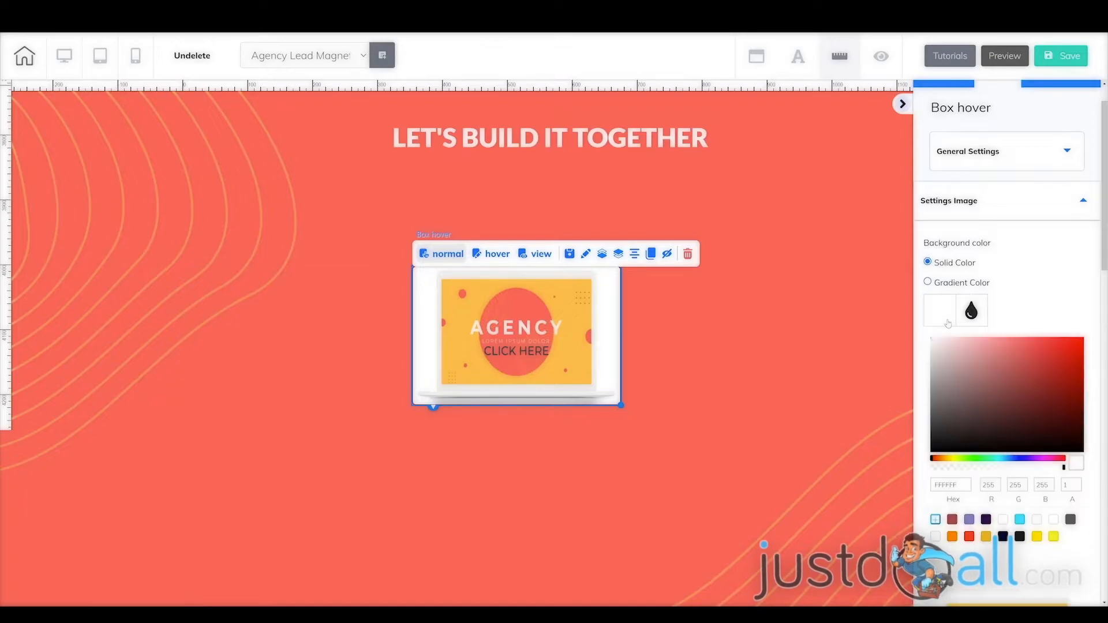
{"action": "left_click_drag", "start_coordinate": [1064, 469], "coordinate": [931, 470]}
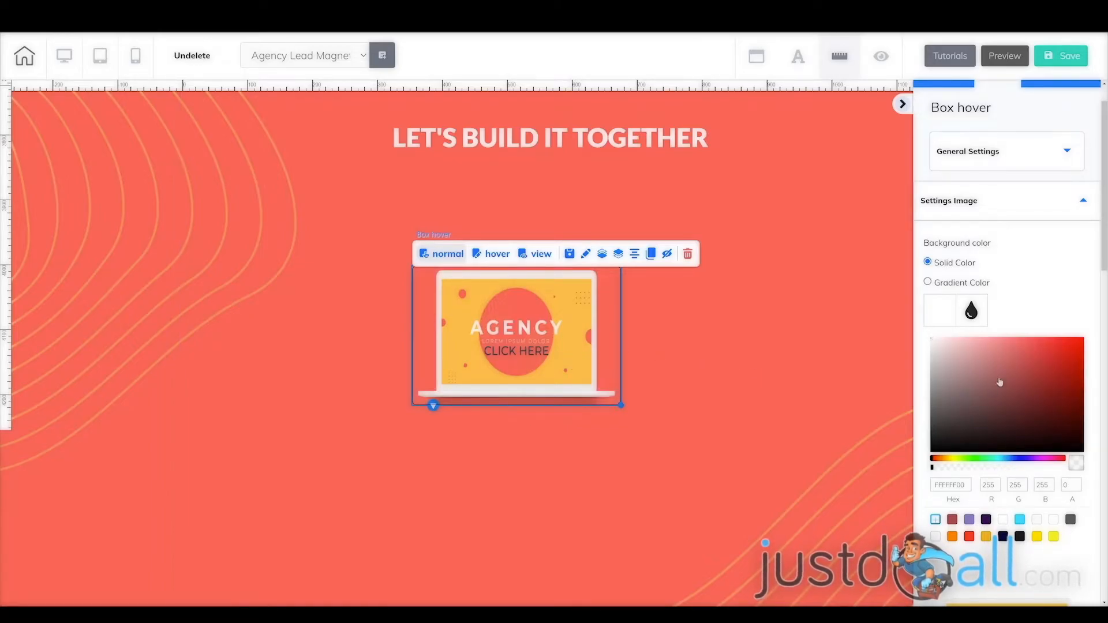
{"action": "scroll", "coordinate": [1100, 314], "scroll_direction": "down", "scroll_amount": 5}
{"action": "scroll", "coordinate": [1101, 337], "scroll_direction": "down", "scroll_amount": 5}
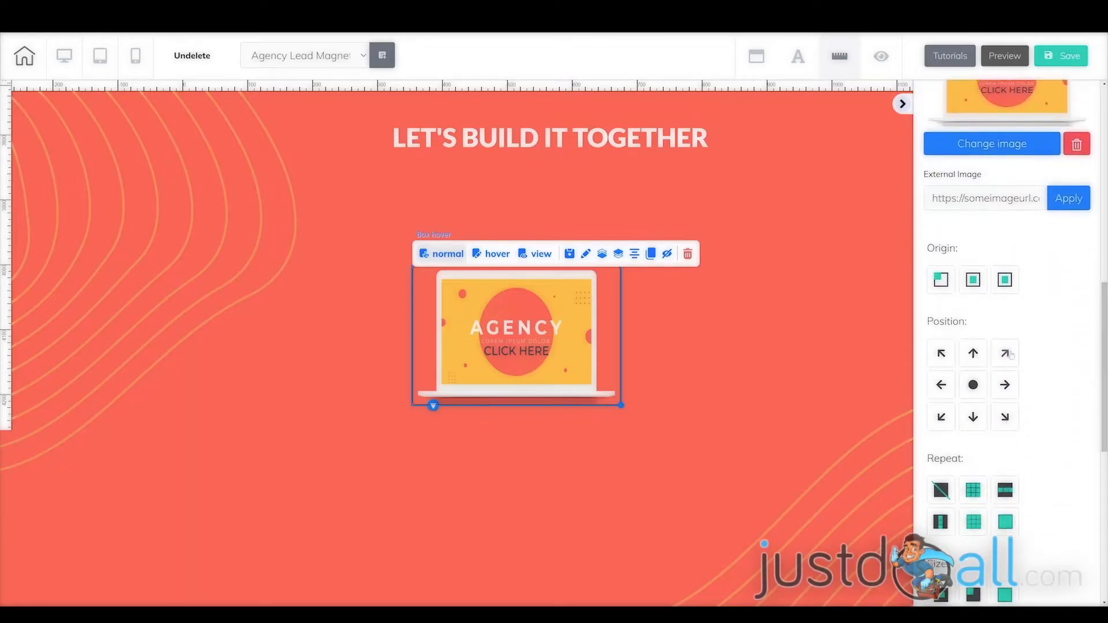
{"action": "scroll", "coordinate": [1012, 375], "scroll_direction": "down", "scroll_amount": 5}
{"action": "scroll", "coordinate": [995, 444], "scroll_direction": "up", "scroll_amount": 10}
{"action": "left_click", "coordinate": [1082, 244]}
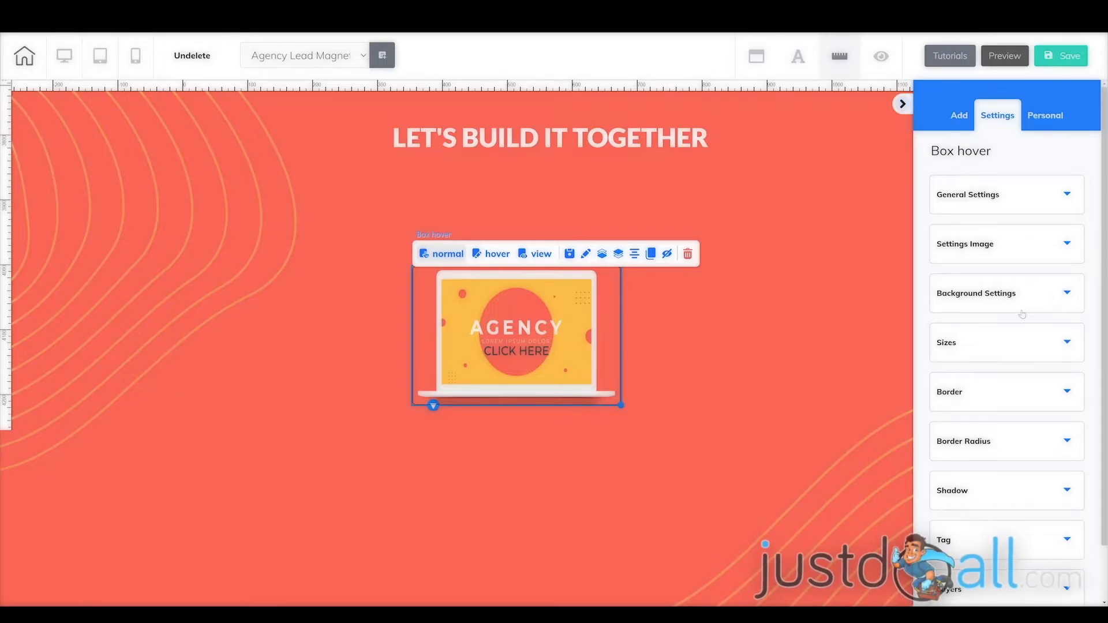
- Enlarge the hover-state box to about 394 by 249 and resize the YouTube video to fit inside it with an even margin
{"action": "left_click", "coordinate": [496, 255]}
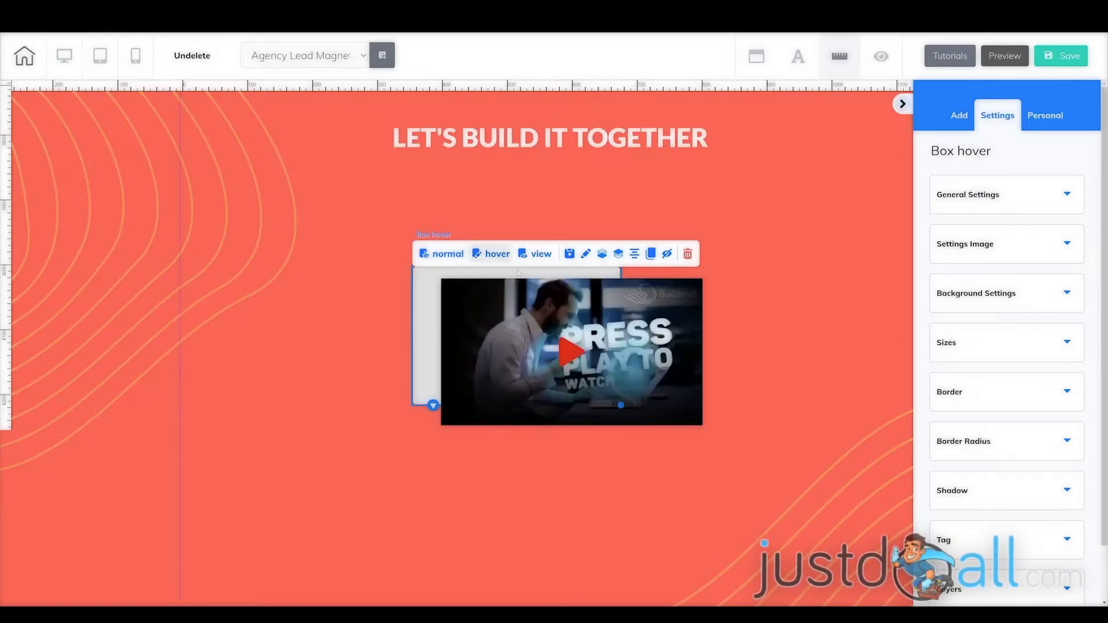
{"action": "left_click", "coordinate": [696, 415]}
{"action": "left_click_drag", "start_coordinate": [702, 427], "coordinate": [617, 379]}
{"action": "mouse_move", "coordinate": [607, 363]}
{"action": "left_mouse_down"}
{"action": "mouse_move", "coordinate": [581, 356]}
{"action": "mouse_move", "coordinate": [631, 382]}
{"action": "mouse_move", "coordinate": [610, 380]}
{"action": "left_mouse_up"}
{"action": "left_click", "coordinate": [641, 419]}
{"action": "left_click_drag", "start_coordinate": [648, 426], "coordinate": [696, 449]}
{"action": "left_click", "coordinate": [616, 401]}
{"action": "left_click_drag", "start_coordinate": [632, 408], "coordinate": [676, 432]}
{"action": "left_click_drag", "start_coordinate": [664, 374], "coordinate": [661, 363]}
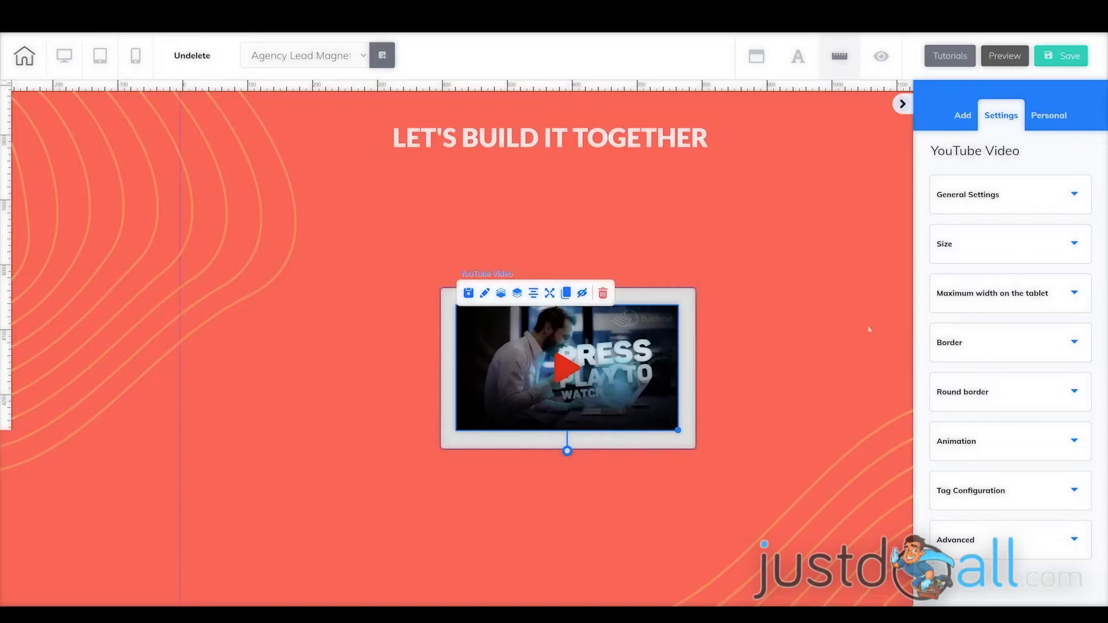
- Make the gray solid background color of the box's hover state fully transparent, with an alpha of 0
{"action": "left_click", "coordinate": [993, 293]}
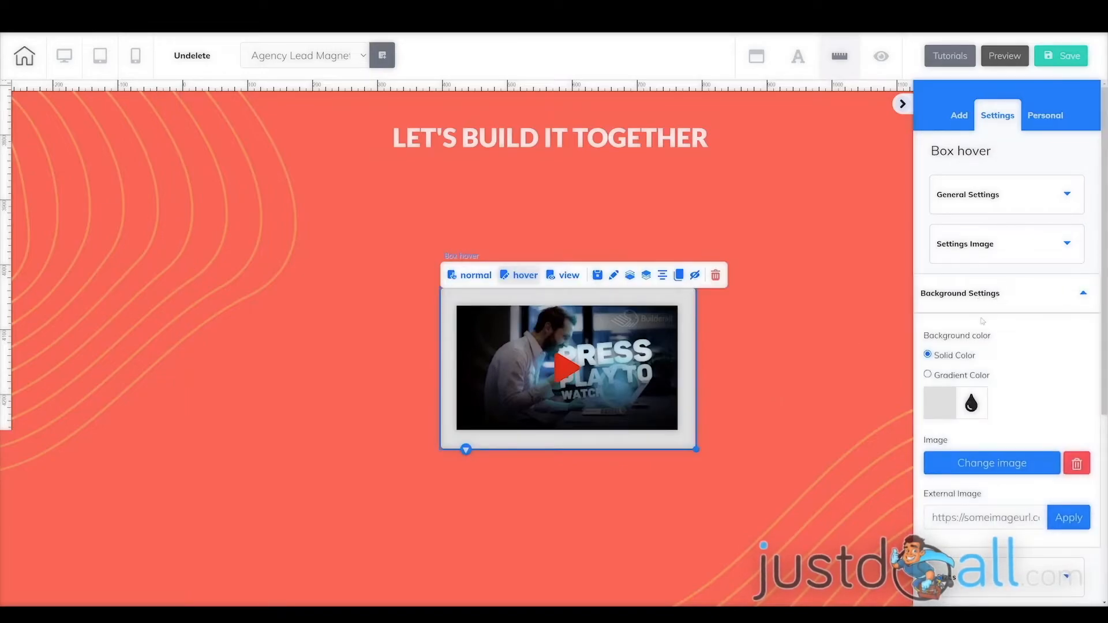
{"action": "left_click", "coordinate": [939, 405]}
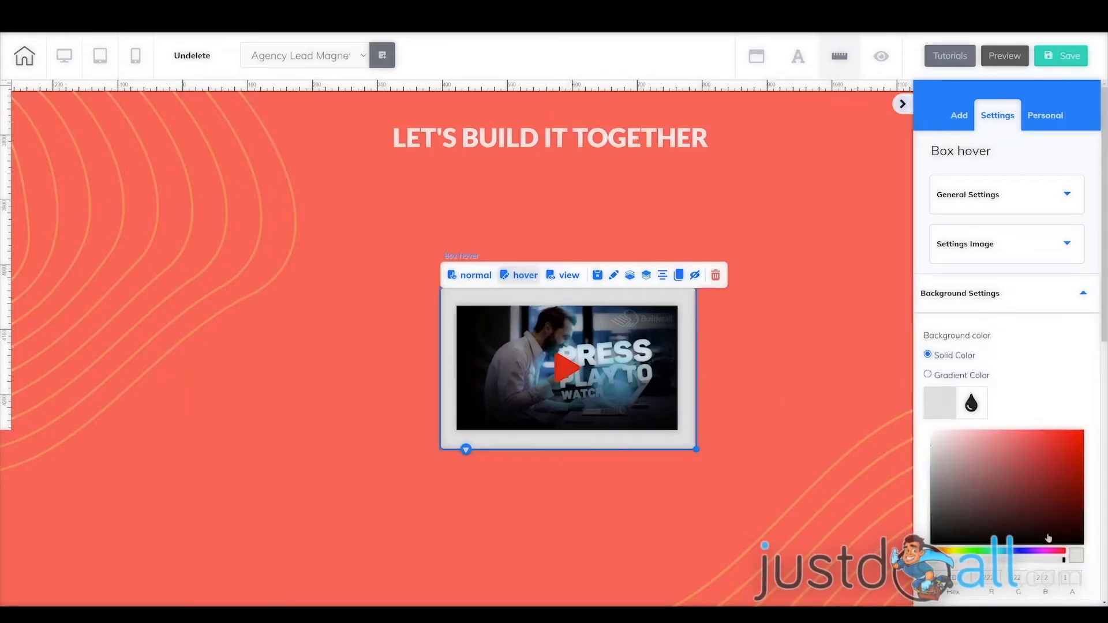
{"action": "left_click_drag", "start_coordinate": [1064, 562], "coordinate": [931, 562]}
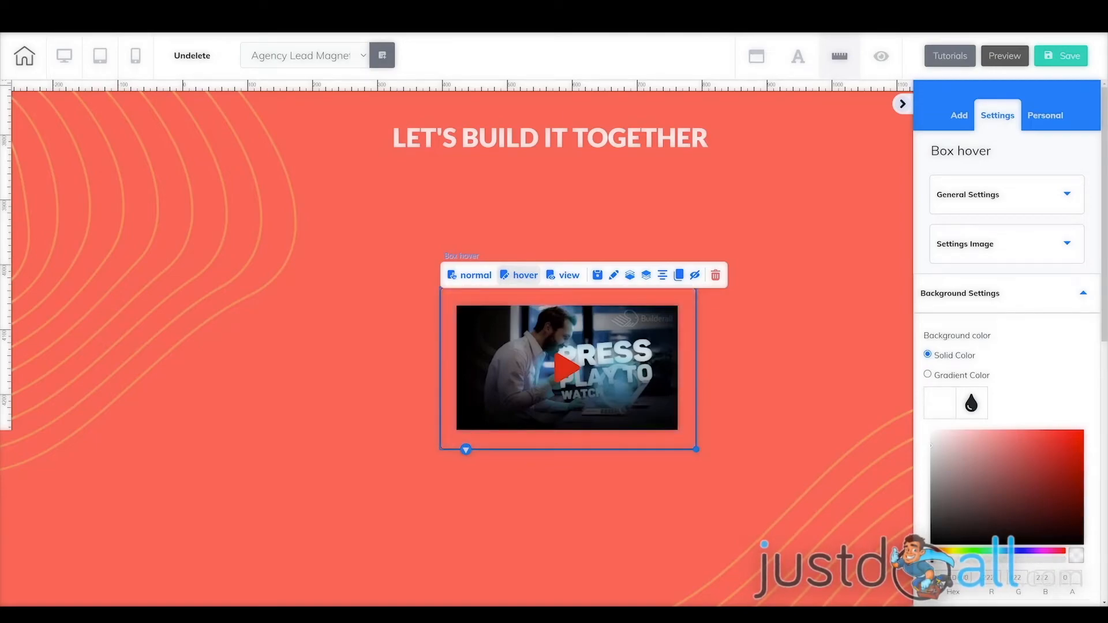
{"action": "left_click", "coordinate": [1081, 294]}
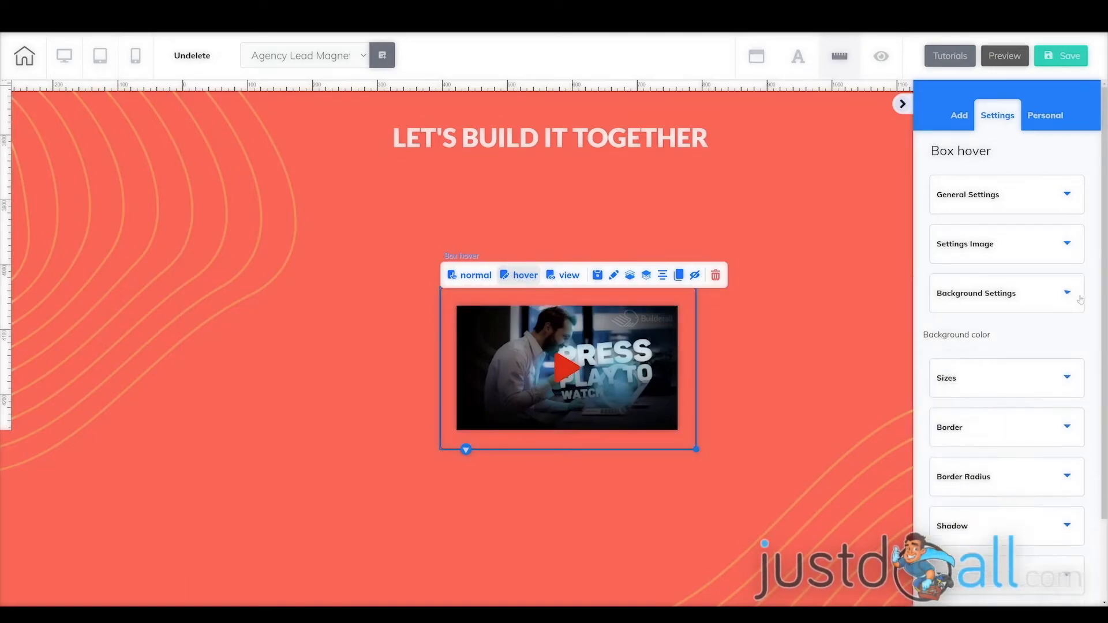
- Review the size settings and the border size, color and shape settings of the box hover
{"action": "scroll", "coordinate": [1068, 316], "scroll_direction": "down", "scroll_amount": 1}
{"action": "left_click", "coordinate": [1066, 307]}
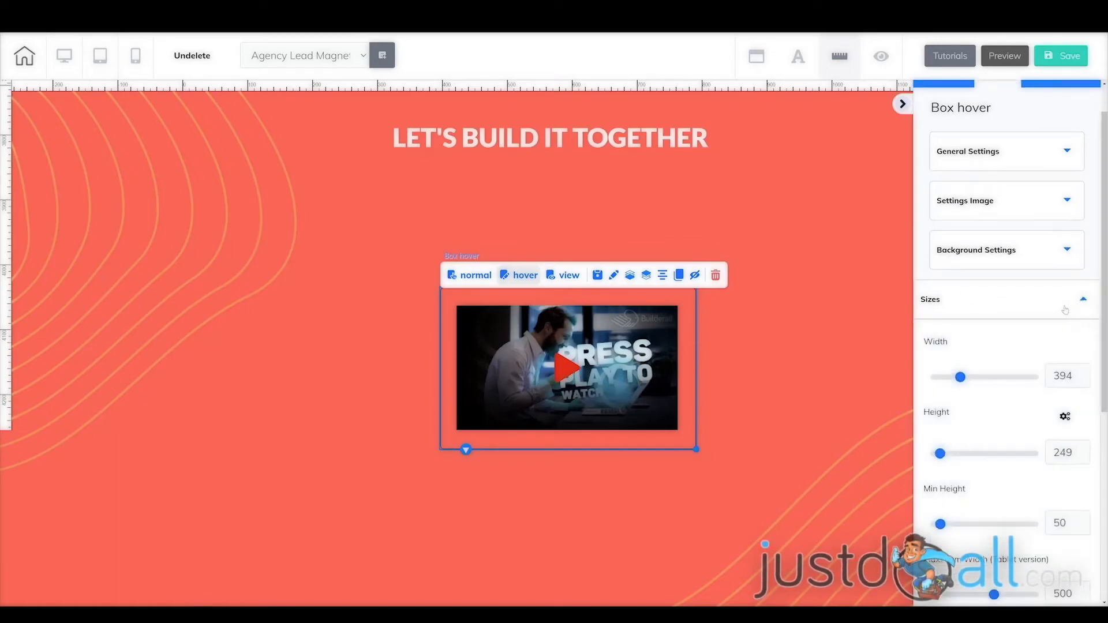
{"action": "scroll", "coordinate": [973, 449], "scroll_direction": "down", "scroll_amount": 3}
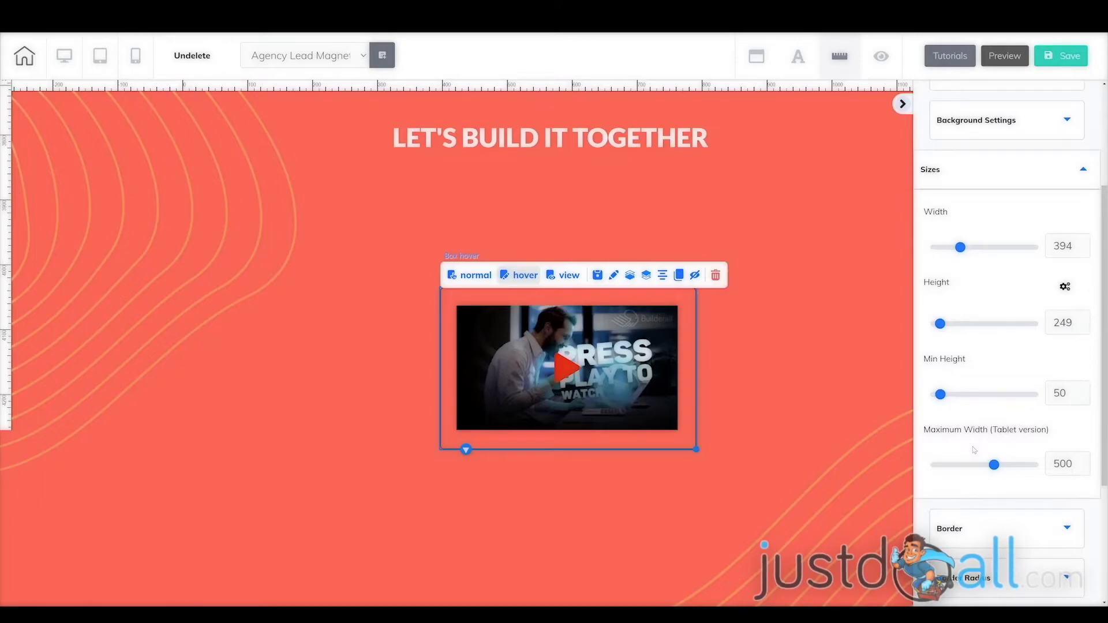
{"action": "scroll", "coordinate": [998, 477], "scroll_direction": "down", "scroll_amount": 1}
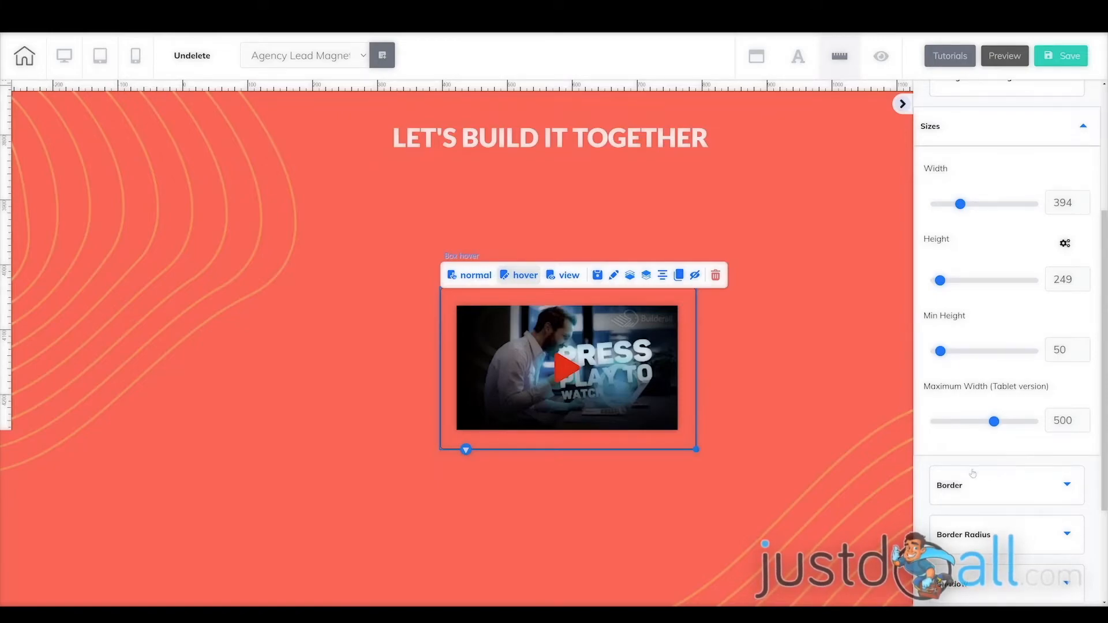
{"action": "scroll", "coordinate": [972, 476], "scroll_direction": "down", "scroll_amount": 1}
{"action": "left_click", "coordinate": [985, 447]}
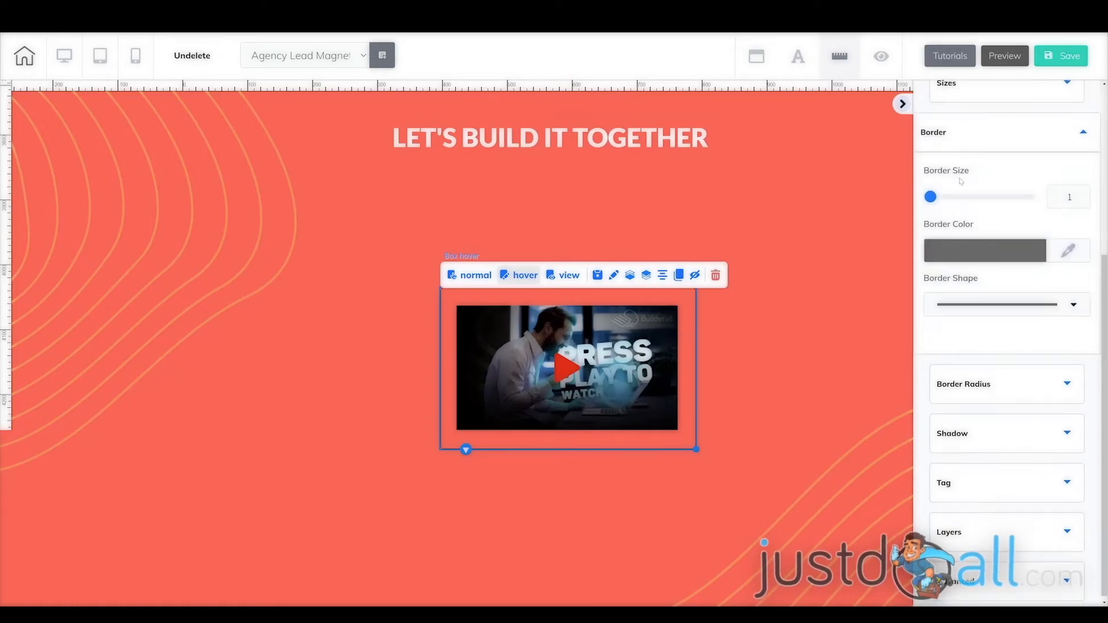
{"action": "scroll", "coordinate": [970, 496], "scroll_direction": "down", "scroll_amount": 1}
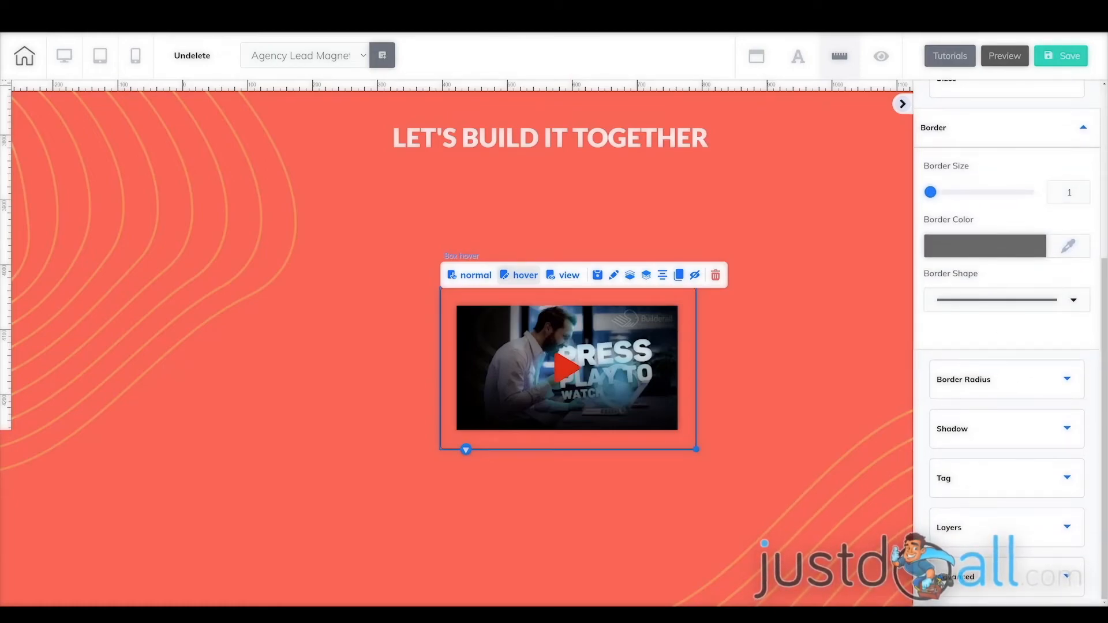
{"action": "left_click", "coordinate": [836, 395]}
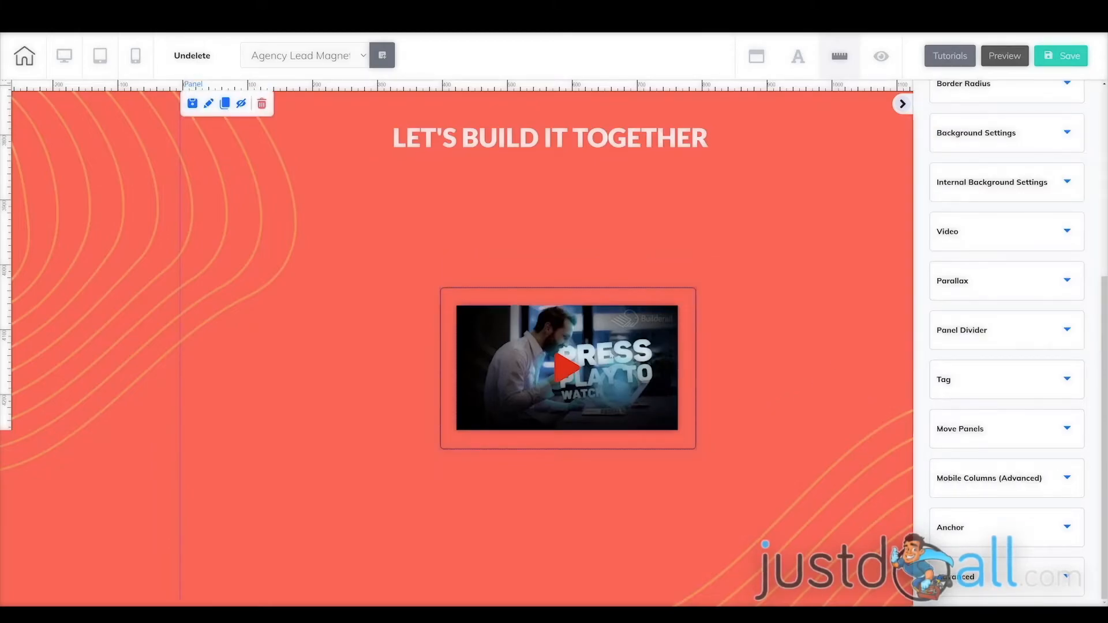
- Move the box hover up to just below the "LET'S BUILD IT TOGETHER" heading
{"action": "left_click", "coordinate": [647, 349]}
{"action": "mouse_move", "coordinate": [662, 300]}
{"action": "left_mouse_down"}
{"action": "mouse_move", "coordinate": [618, 247]}
{"action": "mouse_move", "coordinate": [683, 308]}
{"action": "mouse_move", "coordinate": [638, 296]}
{"action": "mouse_move", "coordinate": [689, 281]}
{"action": "mouse_move", "coordinate": [678, 300]}
{"action": "left_mouse_up"}
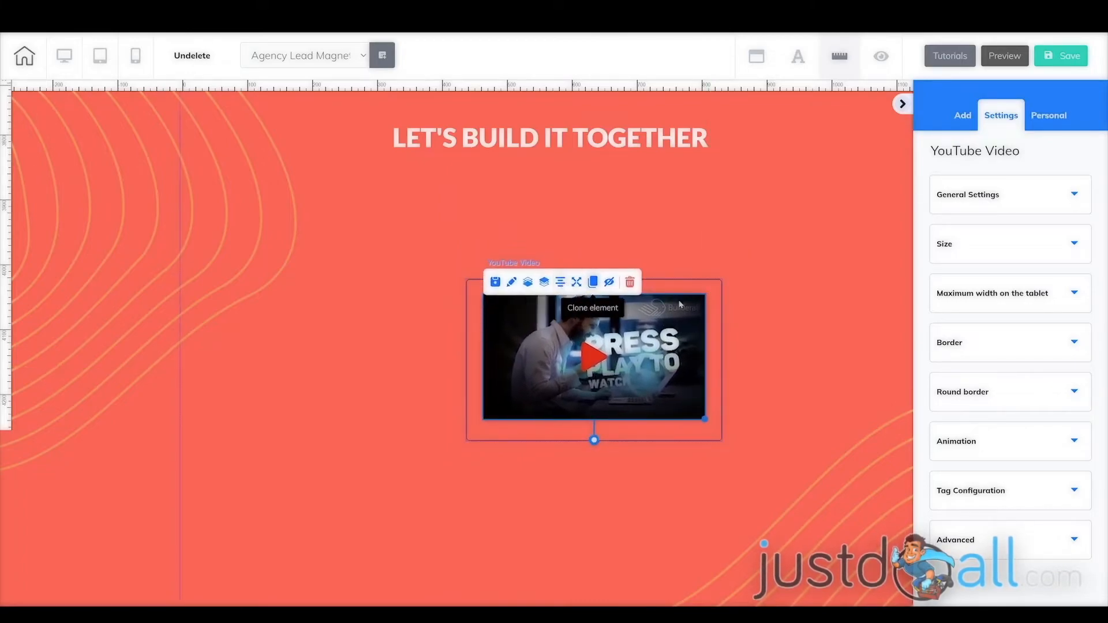
{"action": "left_click_drag", "start_coordinate": [705, 282], "coordinate": [648, 202]}
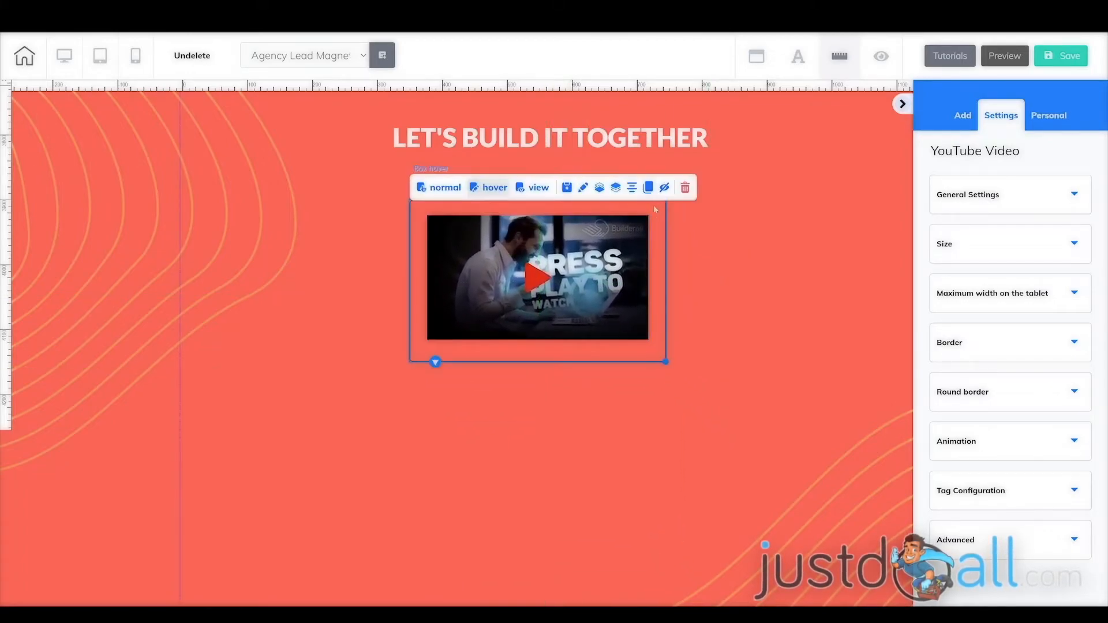
- Enlarge the box with the laptop image until it is wider than the heading above, and center it on the page
{"action": "left_click", "coordinate": [437, 187]}
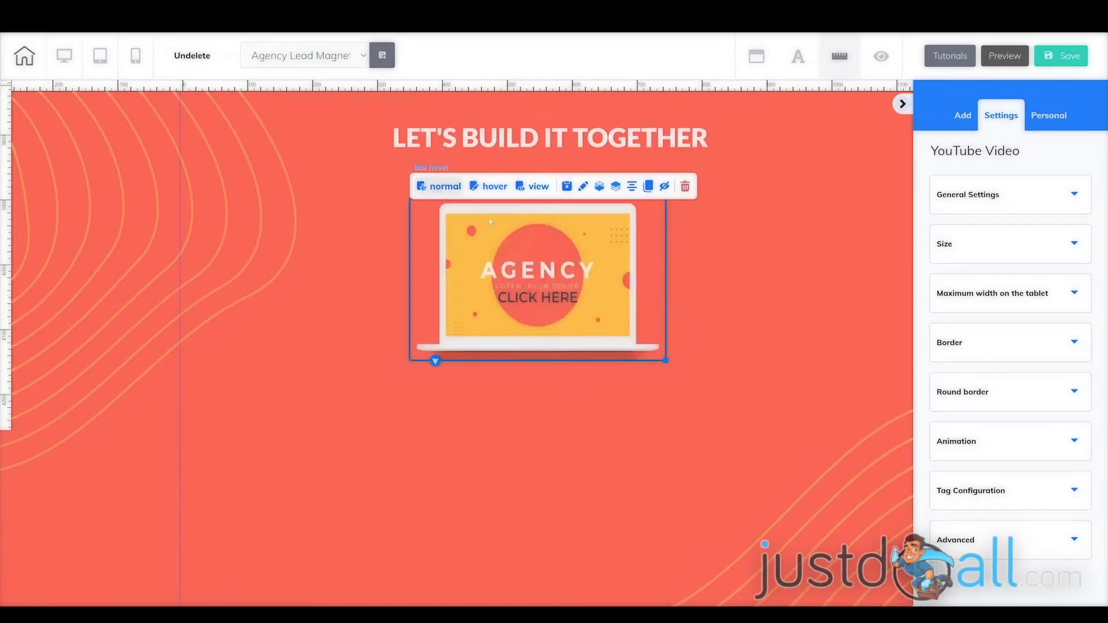
{"action": "left_click_drag", "start_coordinate": [665, 360], "coordinate": [827, 448]}
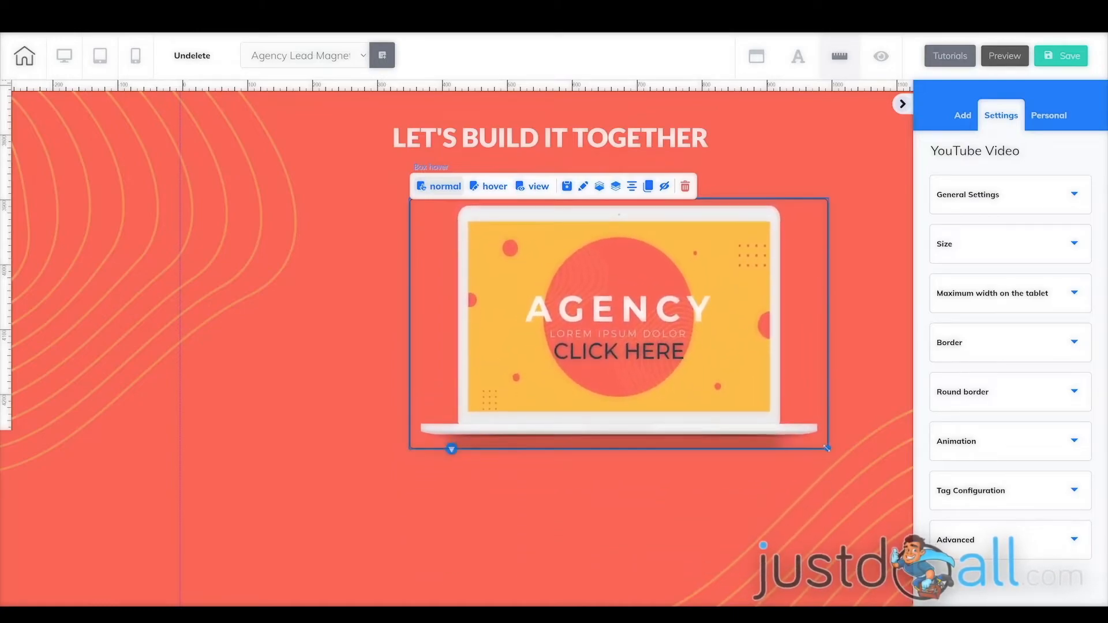
{"action": "left_click", "coordinate": [631, 185]}
- Enlarge the YouTube video in the hover state to nearly fill the bigger box and center it inside
{"action": "left_click", "coordinate": [421, 186]}
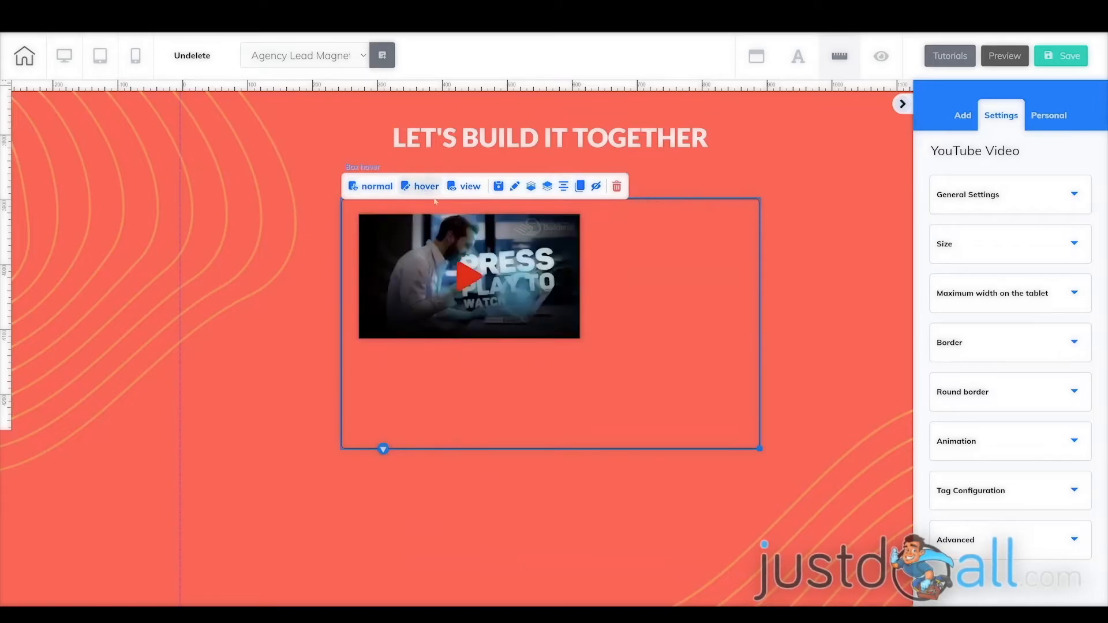
{"action": "left_click", "coordinate": [508, 283]}
{"action": "left_click_drag", "start_coordinate": [581, 339], "coordinate": [738, 469]}
{"action": "left_click", "coordinate": [635, 288]}
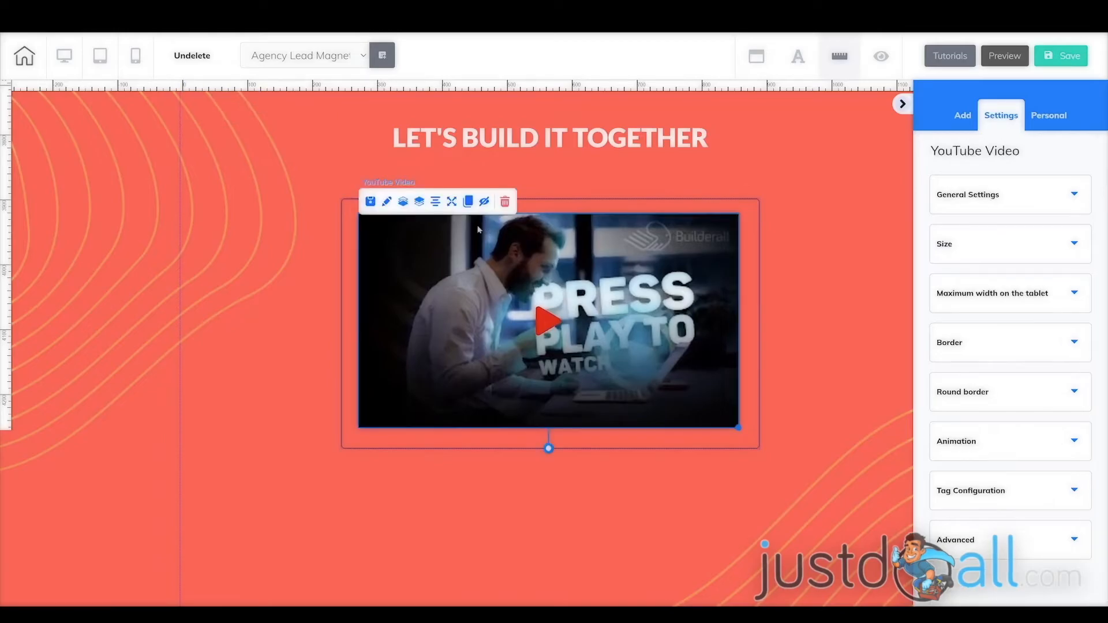
- Remove the border line from the box hover's hover state by choosing the blank border shape, and collapse the settings
{"action": "left_click", "coordinate": [629, 204]}
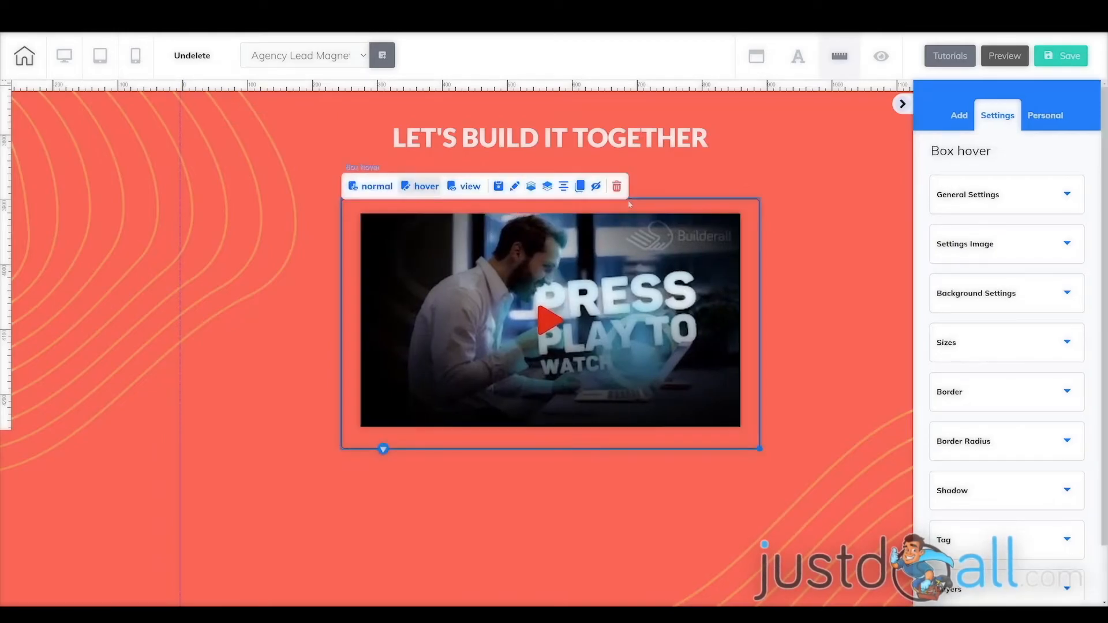
{"action": "scroll", "coordinate": [994, 414], "scroll_direction": "down", "scroll_amount": 1}
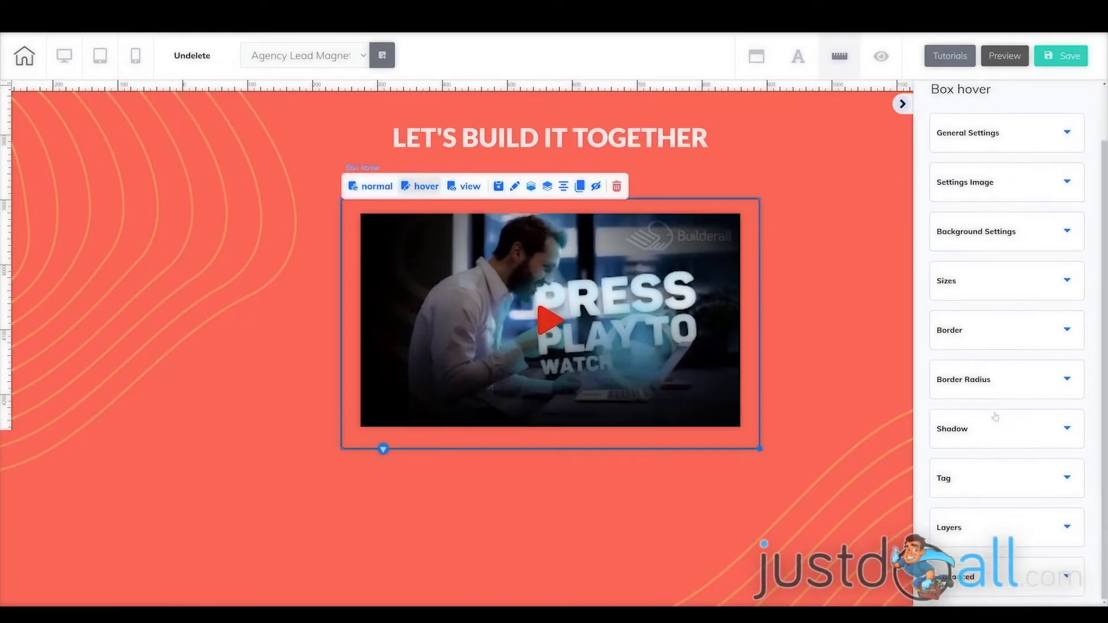
{"action": "left_click", "coordinate": [986, 336]}
{"action": "scroll", "coordinate": [1002, 372], "scroll_direction": "down", "scroll_amount": 2}
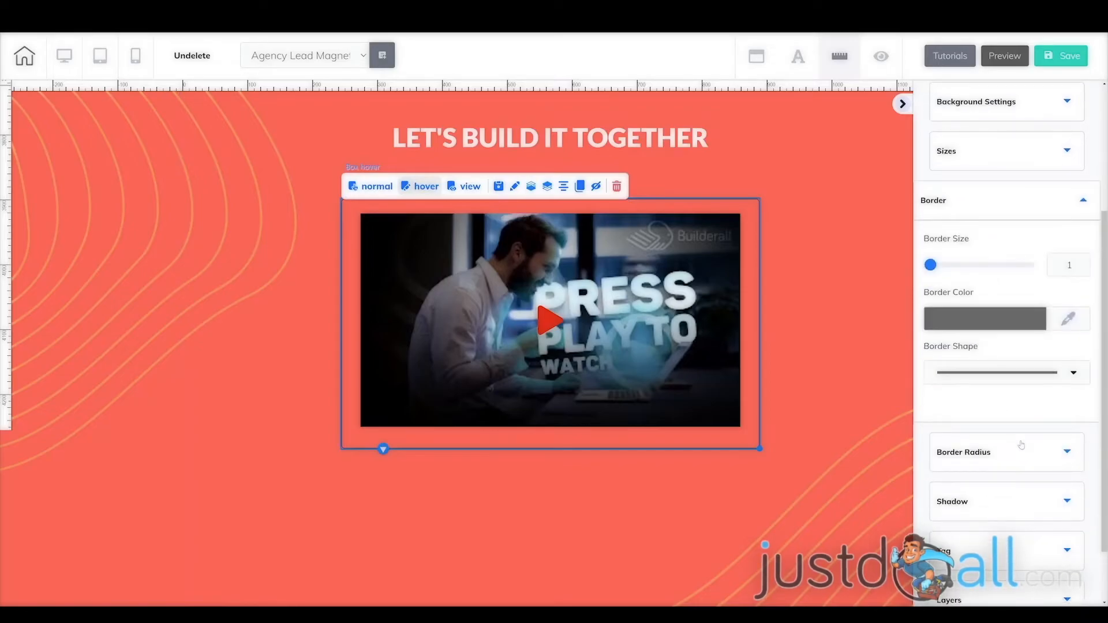
{"action": "left_click", "coordinate": [1065, 378]}
{"action": "left_click", "coordinate": [1046, 399]}
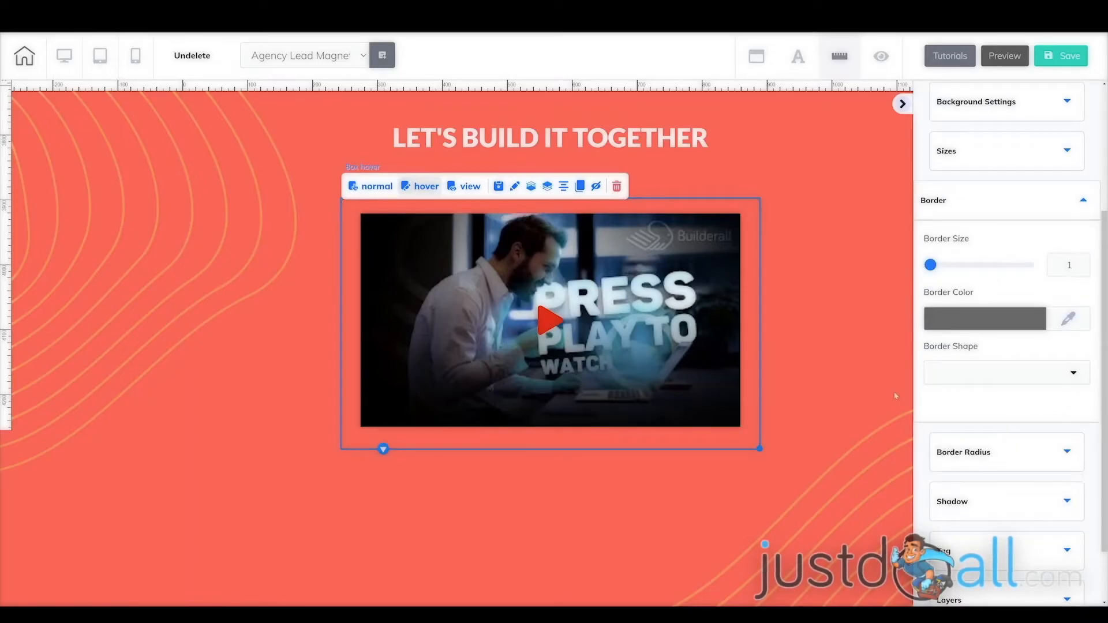
{"action": "left_click", "coordinate": [895, 276]}
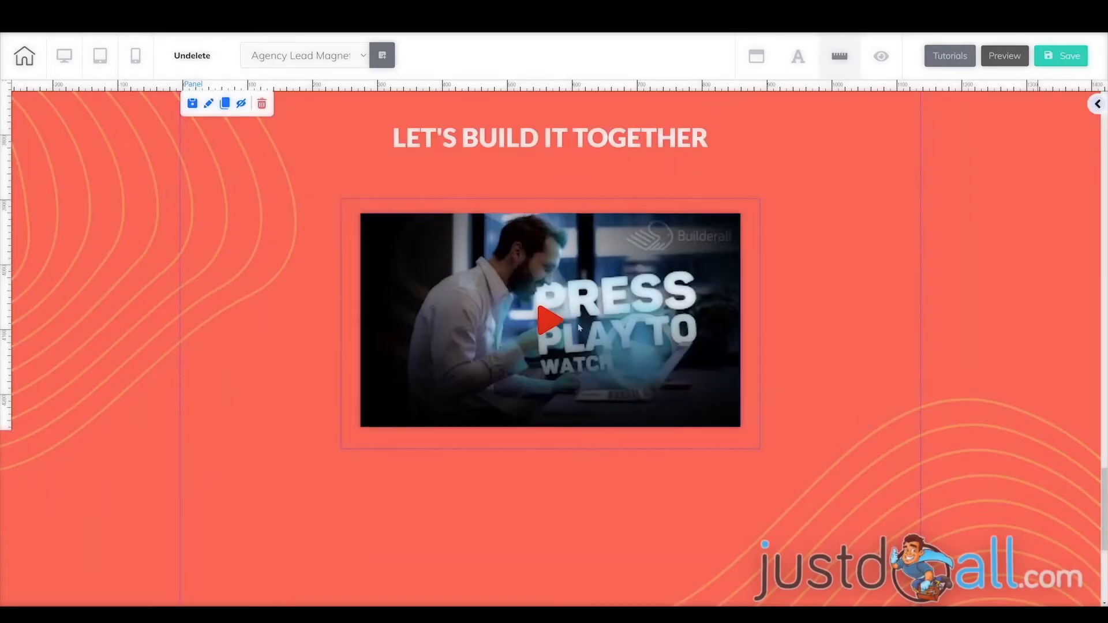
- Turn off Auto Play and Loop in the general settings of the YouTube video inside the box hover
{"action": "left_click", "coordinate": [542, 297]}
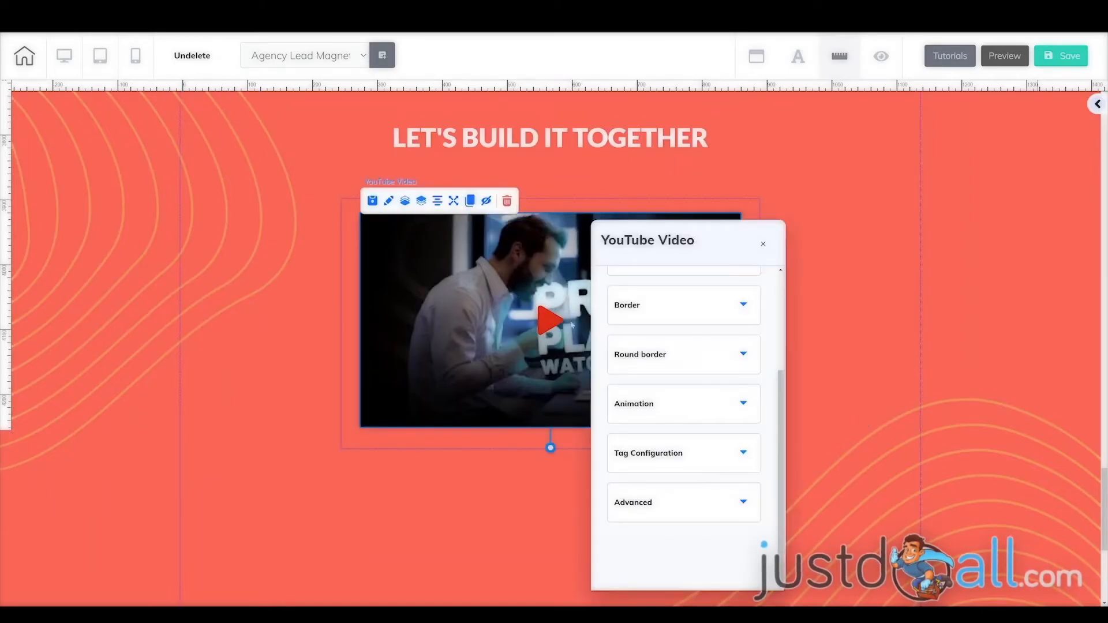
{"action": "scroll", "coordinate": [664, 346], "scroll_direction": "up", "scroll_amount": 5}
{"action": "left_click", "coordinate": [700, 311]}
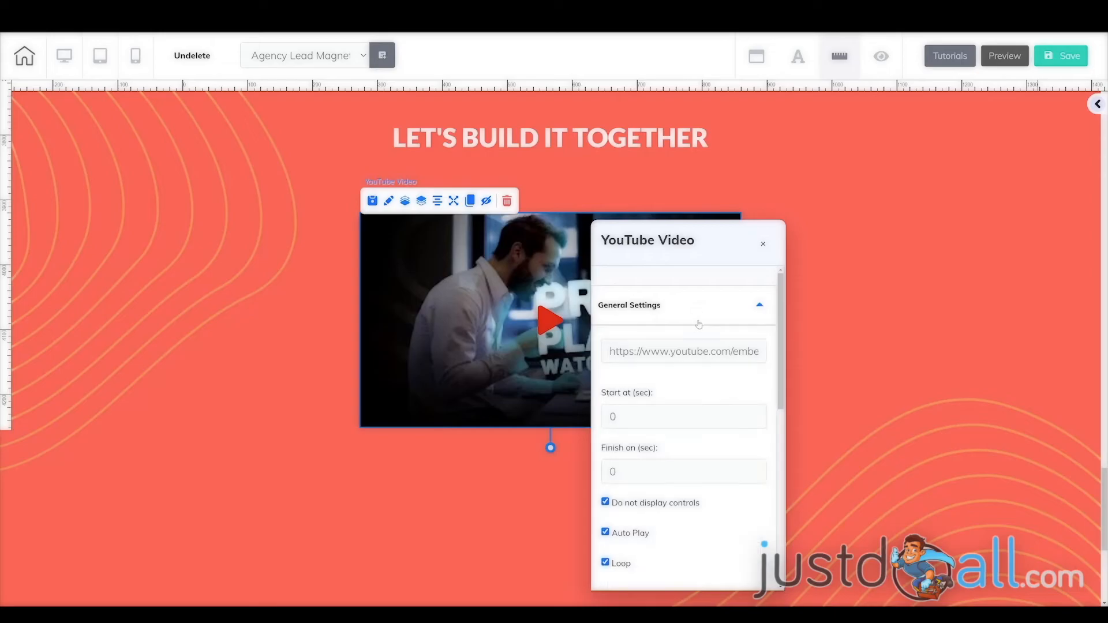
{"action": "scroll", "coordinate": [701, 318], "scroll_direction": "down", "scroll_amount": 2}
{"action": "left_click", "coordinate": [606, 446]}
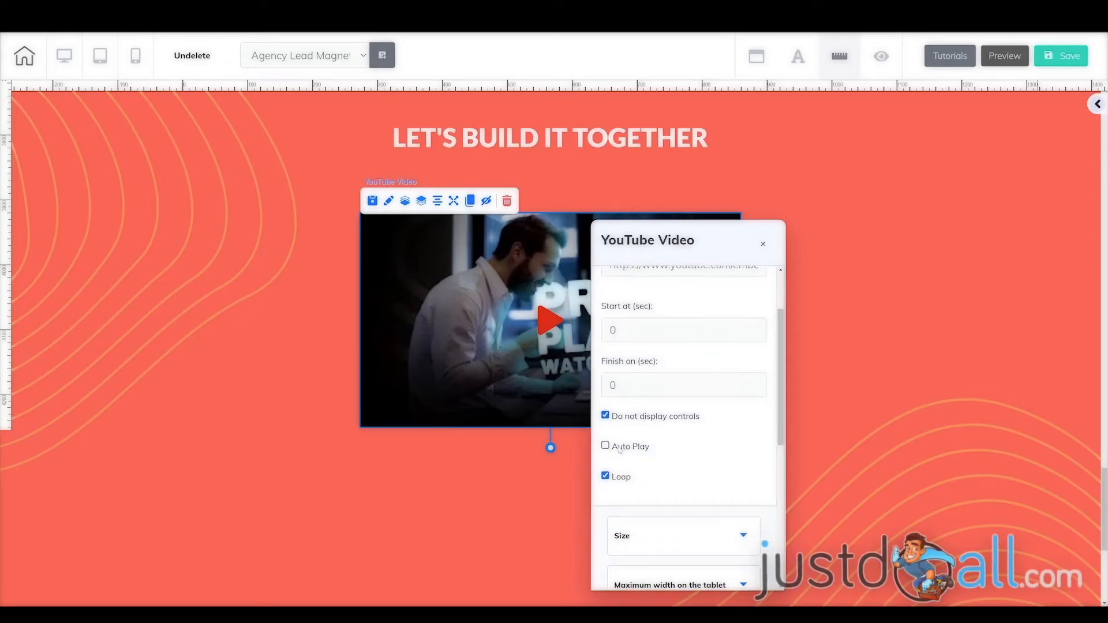
{"action": "left_click", "coordinate": [605, 475]}
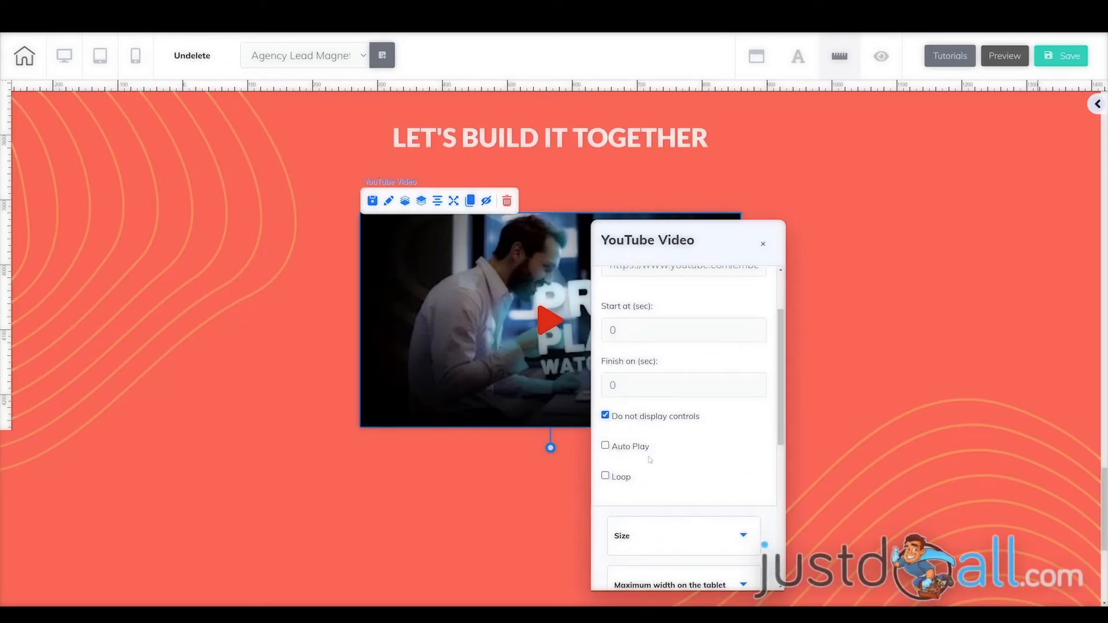
{"action": "left_click", "coordinate": [763, 243]}
- Save and publish the page, and open the published website
{"action": "left_click", "coordinate": [1049, 56]}
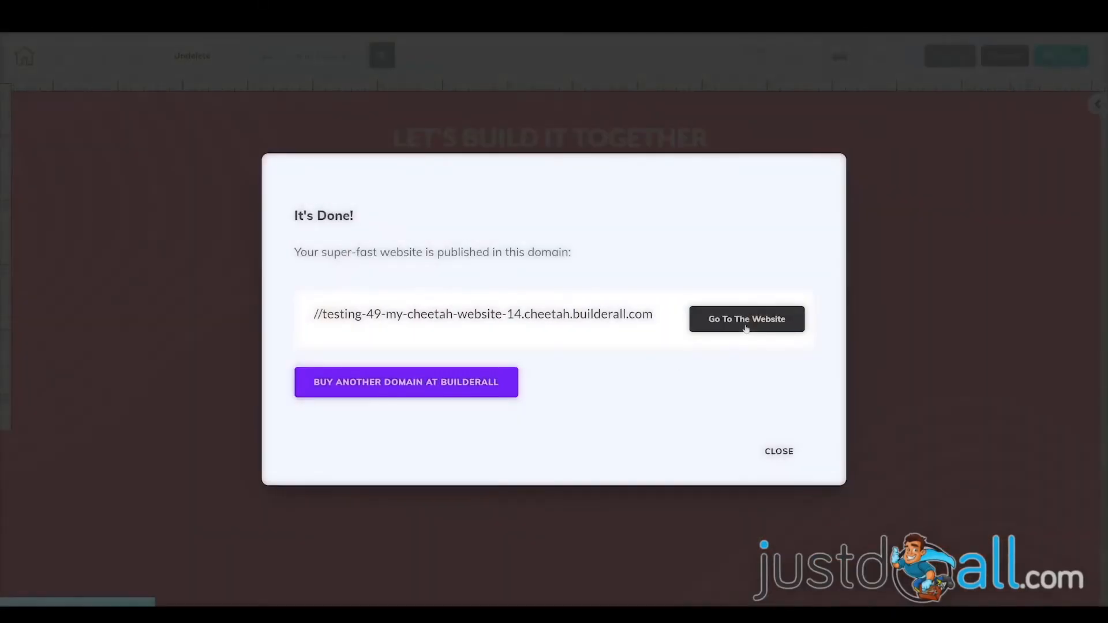
{"action": "left_click", "coordinate": [747, 323]}
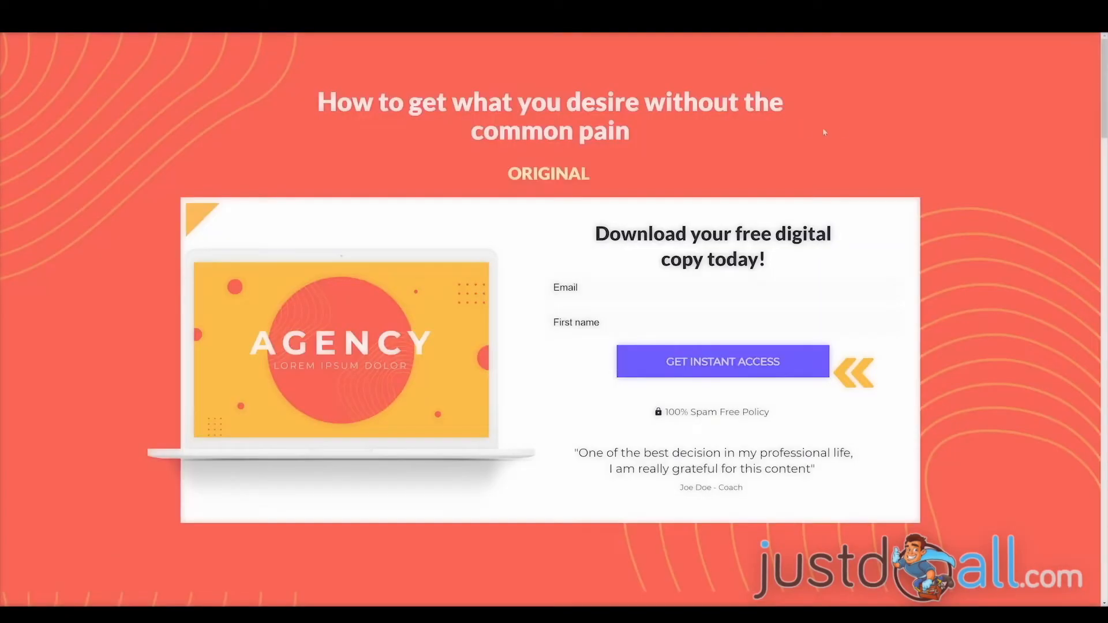
- Examine the published samples and the box hover under "LET'S BUILD IT TOGETHER", and return to the editor with the publish message closed
{"action": "scroll", "coordinate": [843, 127], "scroll_direction": "down", "scroll_amount": 7}
{"action": "scroll", "coordinate": [847, 128], "scroll_direction": "down", "scroll_amount": 2}
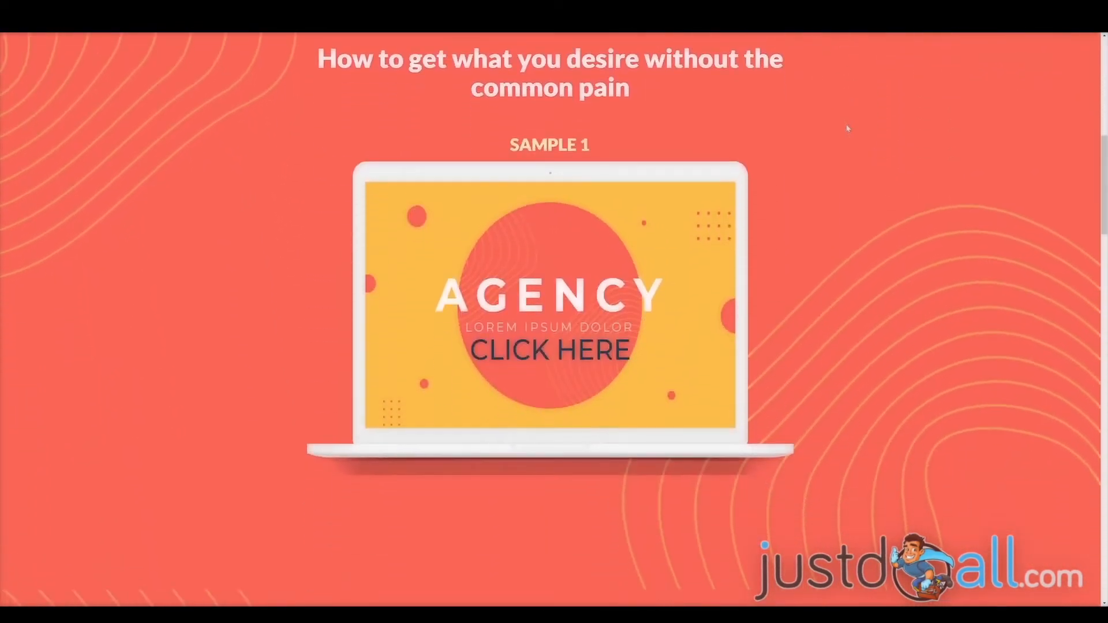
{"action": "scroll", "coordinate": [559, 271], "scroll_direction": "down", "scroll_amount": 7}
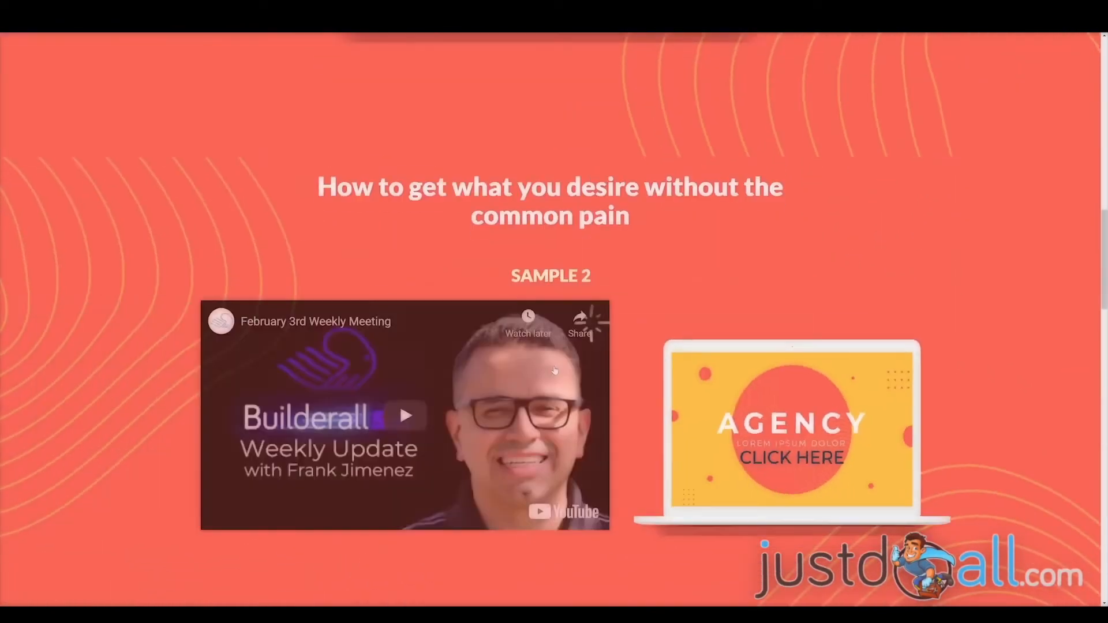
{"action": "scroll", "coordinate": [555, 374], "scroll_direction": "down", "scroll_amount": 9}
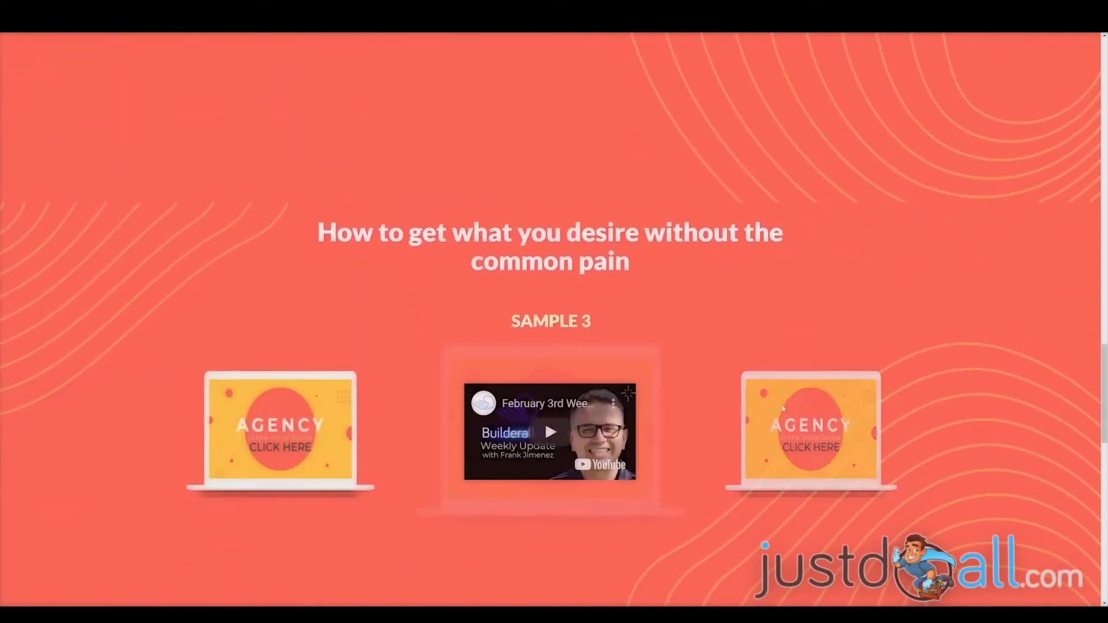
{"action": "scroll", "coordinate": [822, 404], "scroll_direction": "down", "scroll_amount": 8}
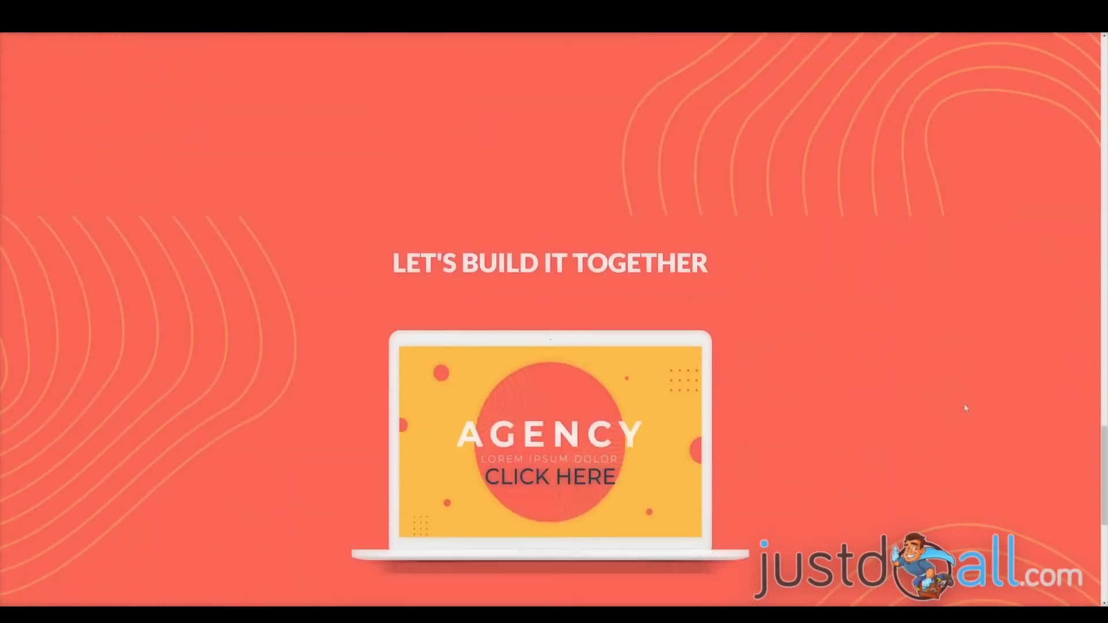
{"action": "scroll", "coordinate": [588, 446], "scroll_direction": "down", "scroll_amount": 1}
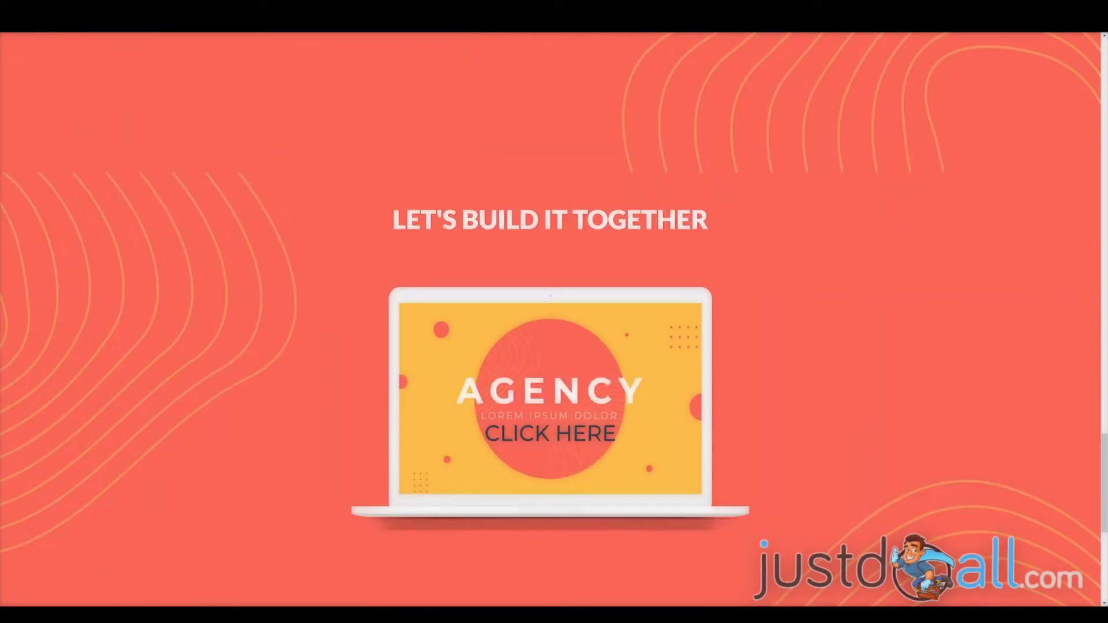
{"action": "left_click", "coordinate": [415, 11]}
{"action": "left_click", "coordinate": [780, 450]}
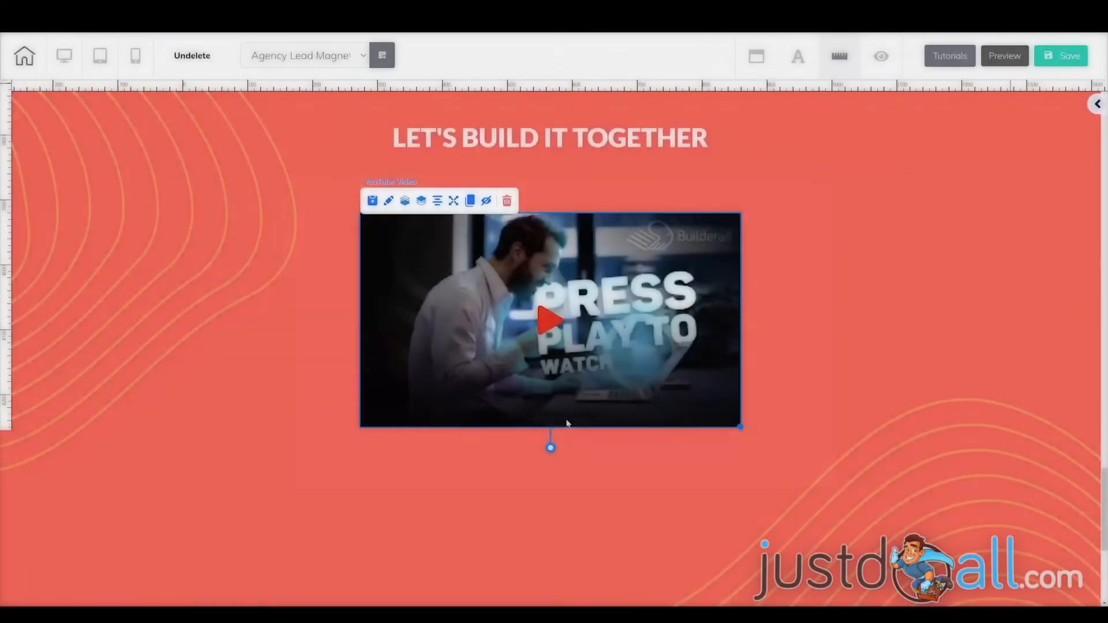
- Switch to the mobile version of the page and find the "LET'S BUILD IT TOGETHER" section
{"action": "left_click", "coordinate": [139, 68]}
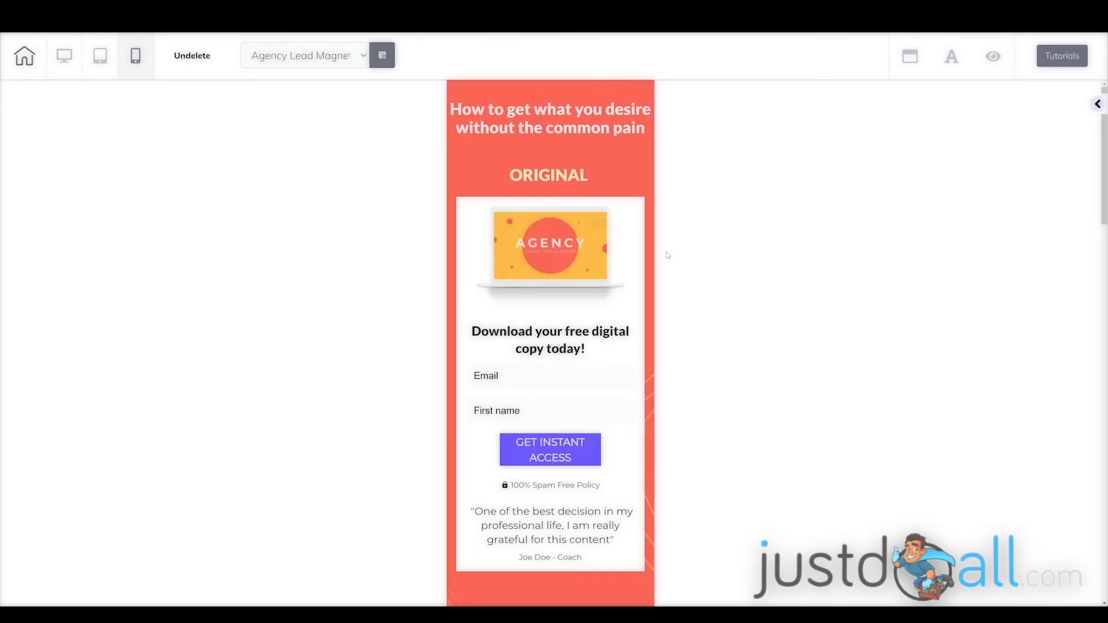
{"action": "scroll", "coordinate": [659, 257], "scroll_direction": "down", "scroll_amount": 1}
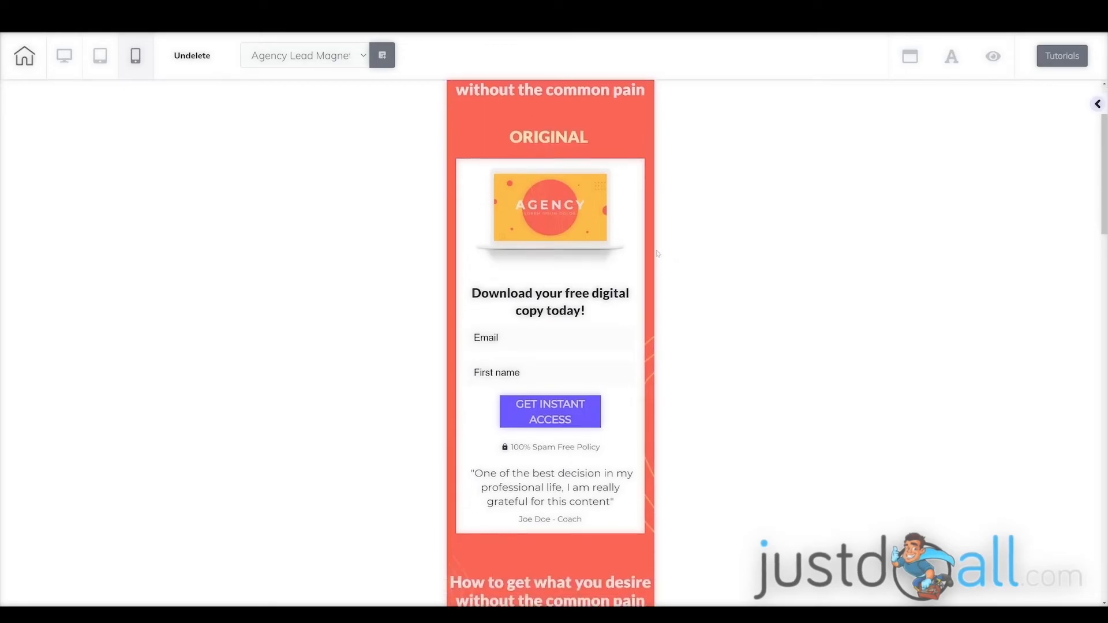
{"action": "scroll", "coordinate": [629, 256], "scroll_direction": "down", "scroll_amount": 12}
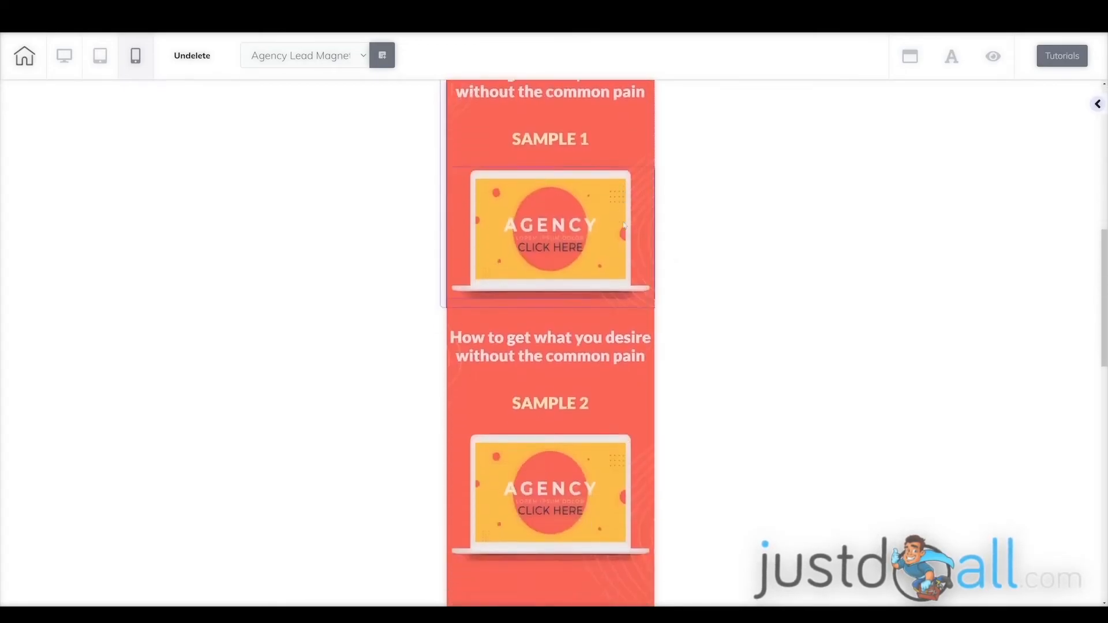
{"action": "scroll", "coordinate": [625, 229], "scroll_direction": "down", "scroll_amount": 10}
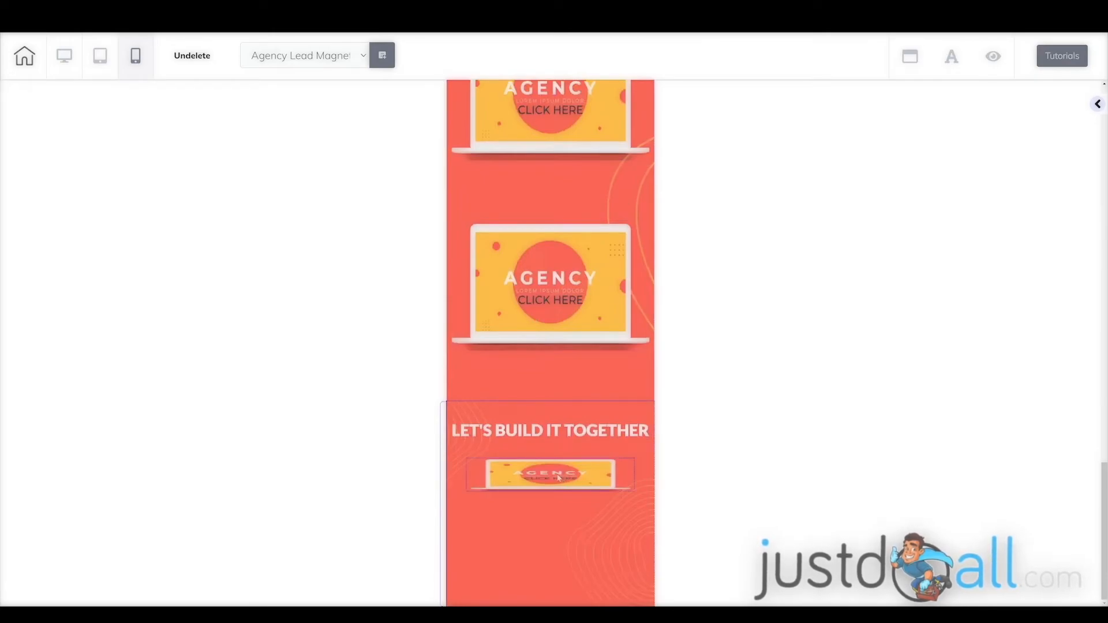
- Set the minimum height of the squashed box hover under "LET'S BUILD IT TOGETHER" to 200 in the mobile version
{"action": "left_click", "coordinate": [559, 477]}
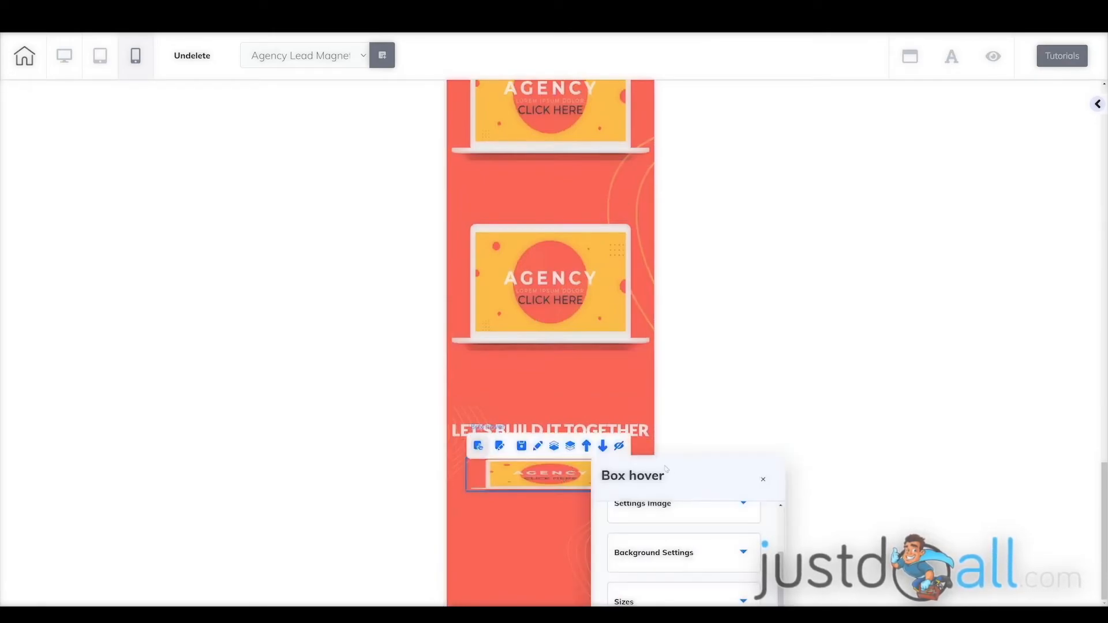
{"action": "left_click", "coordinate": [1097, 105]}
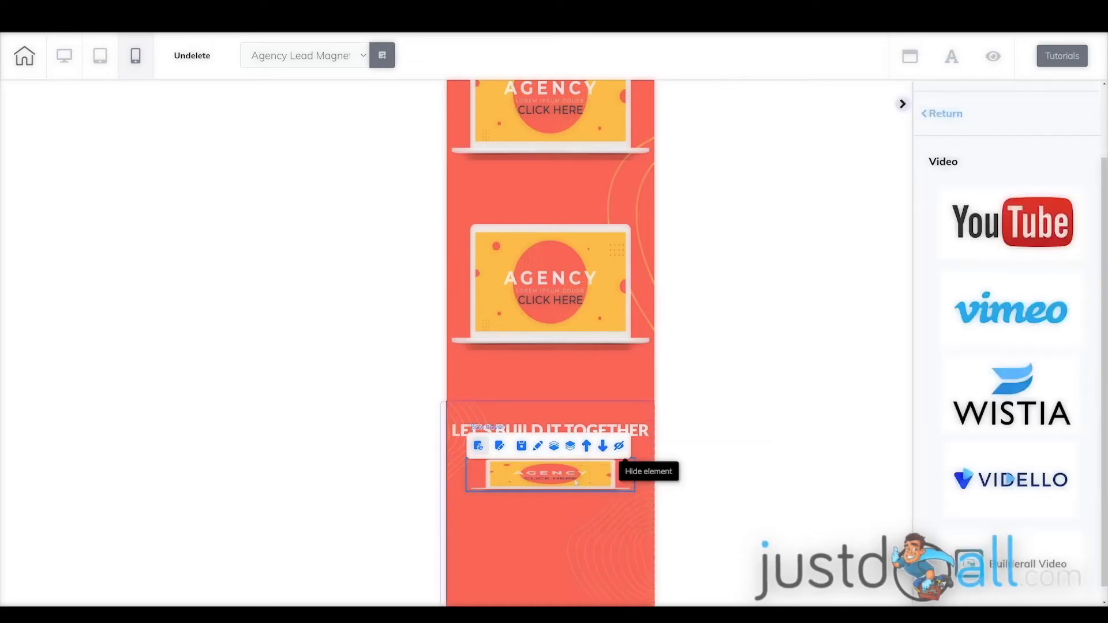
{"action": "left_click", "coordinate": [558, 477]}
{"action": "scroll", "coordinate": [971, 174], "scroll_direction": "up", "scroll_amount": 2}
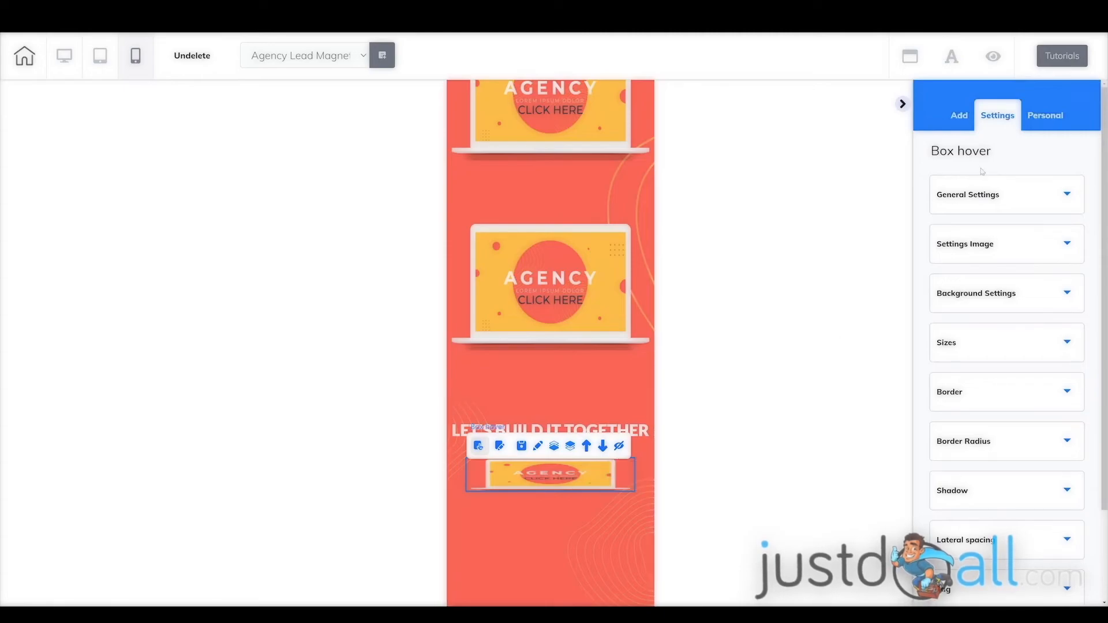
{"action": "scroll", "coordinate": [950, 140], "scroll_direction": "down", "scroll_amount": 3}
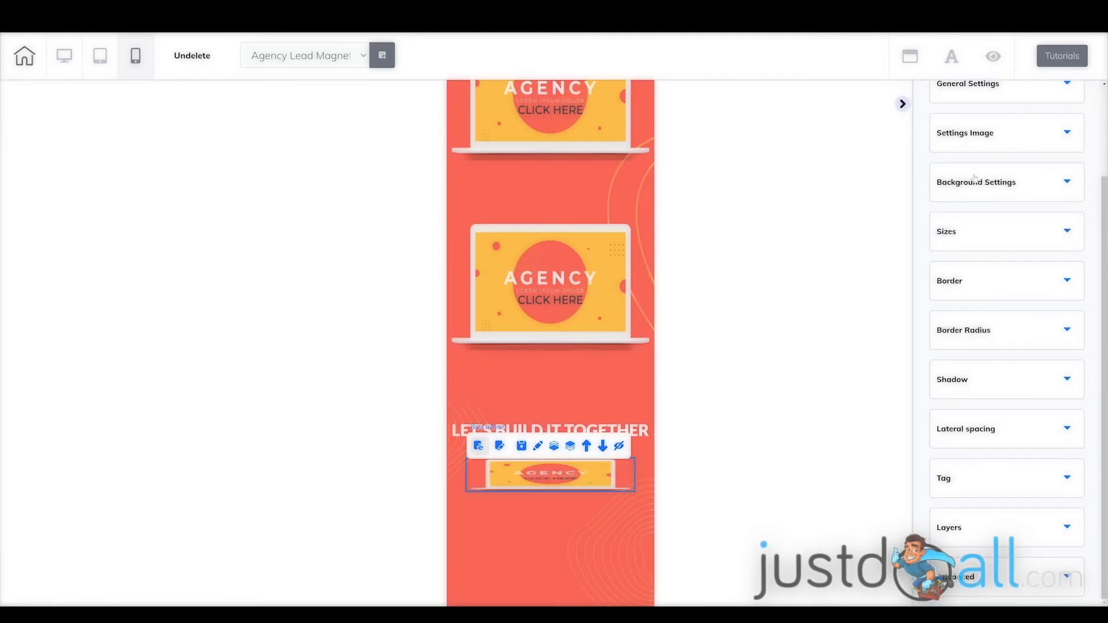
{"action": "left_click", "coordinate": [1060, 236]}
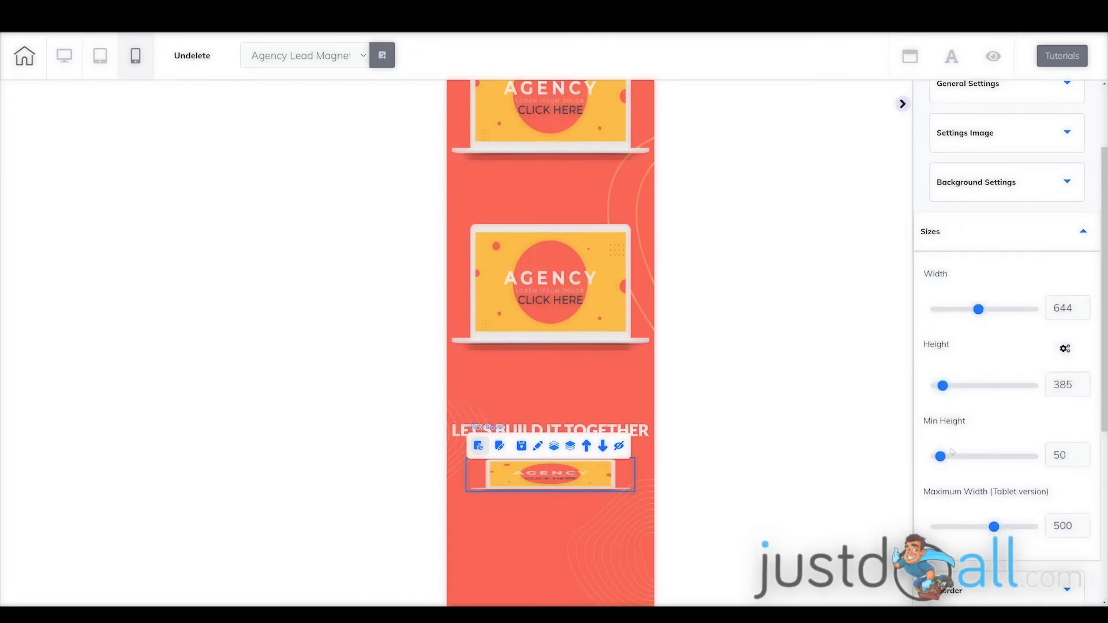
{"action": "left_click_drag", "start_coordinate": [941, 457], "coordinate": [959, 466]}
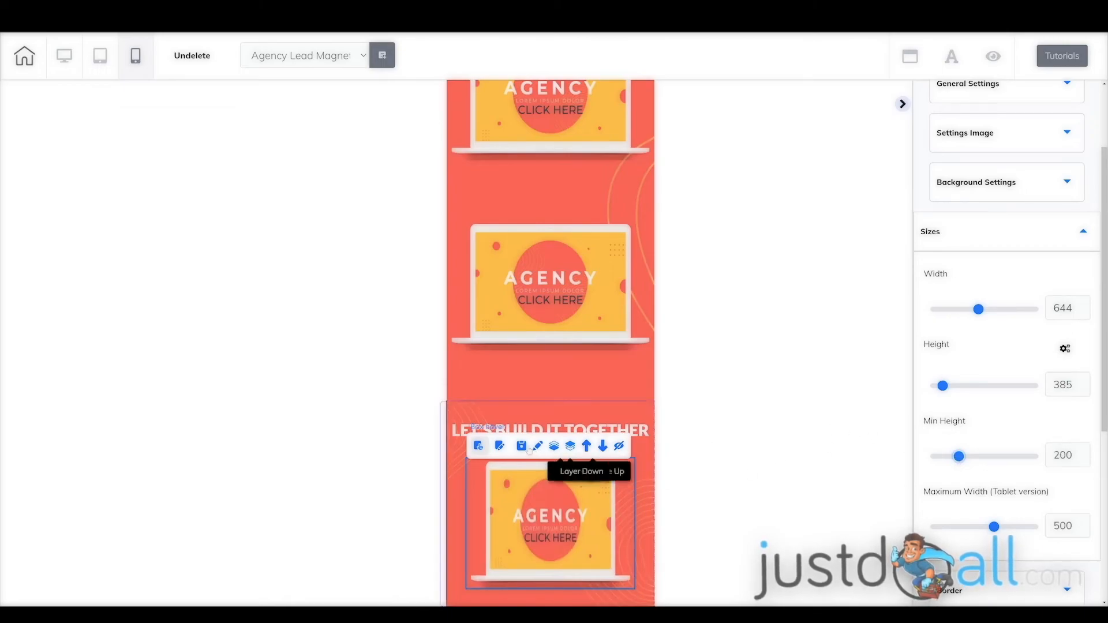
- Set the left and right lateral spacing of the mobile box hover to 0
{"action": "scroll", "coordinate": [959, 281], "scroll_direction": "down", "scroll_amount": 5}
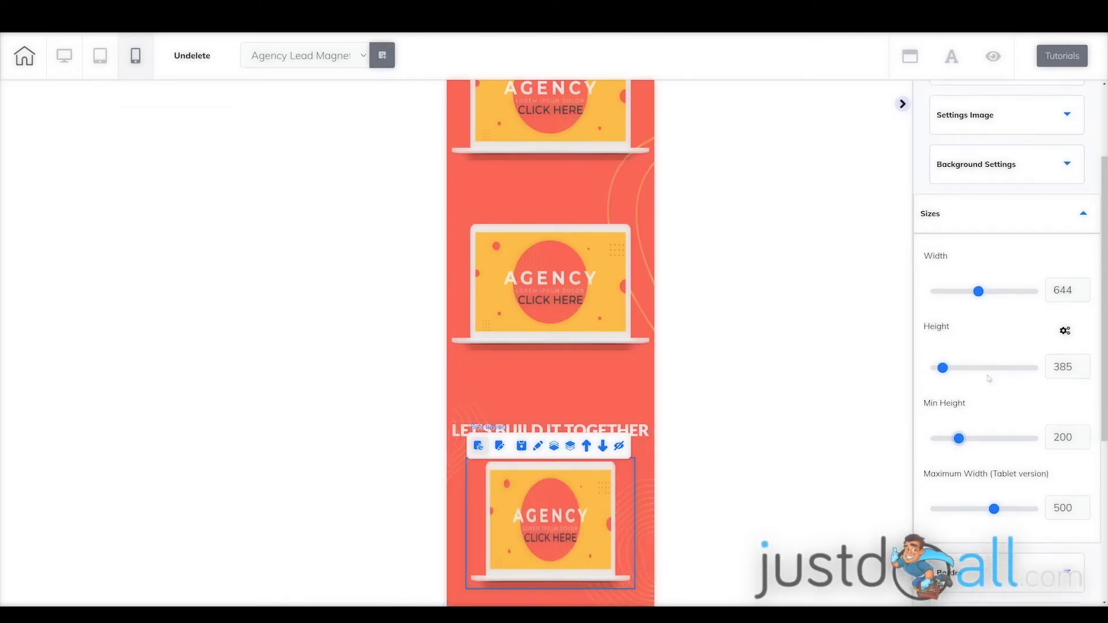
{"action": "left_click", "coordinate": [999, 434]}
{"action": "scroll", "coordinate": [996, 427], "scroll_direction": "down", "scroll_amount": 3}
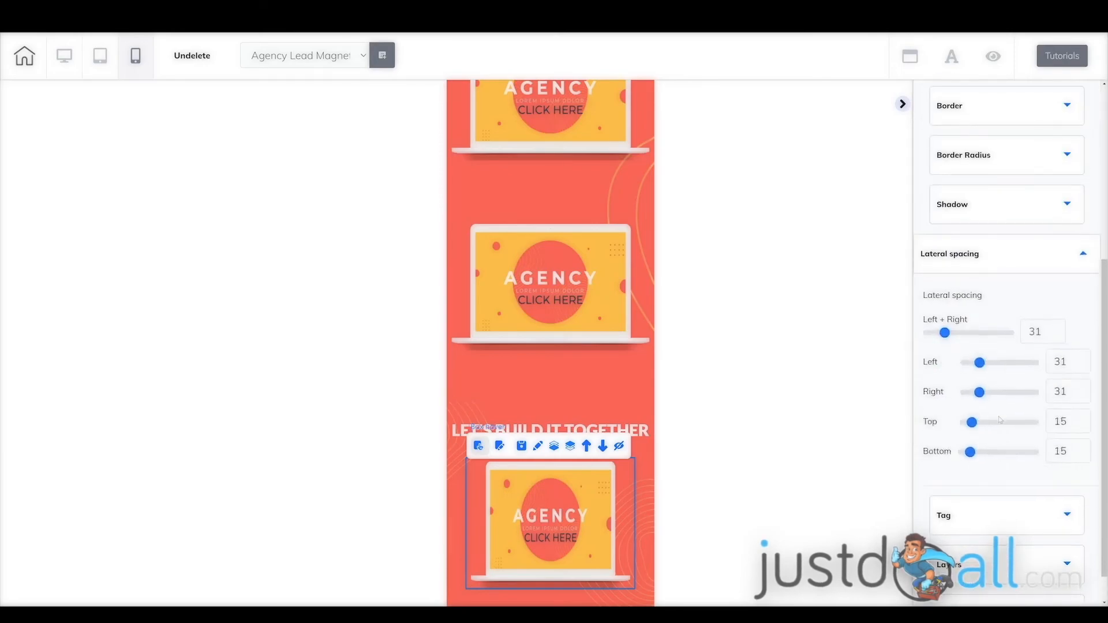
{"action": "left_click_drag", "start_coordinate": [980, 363], "coordinate": [964, 400]}
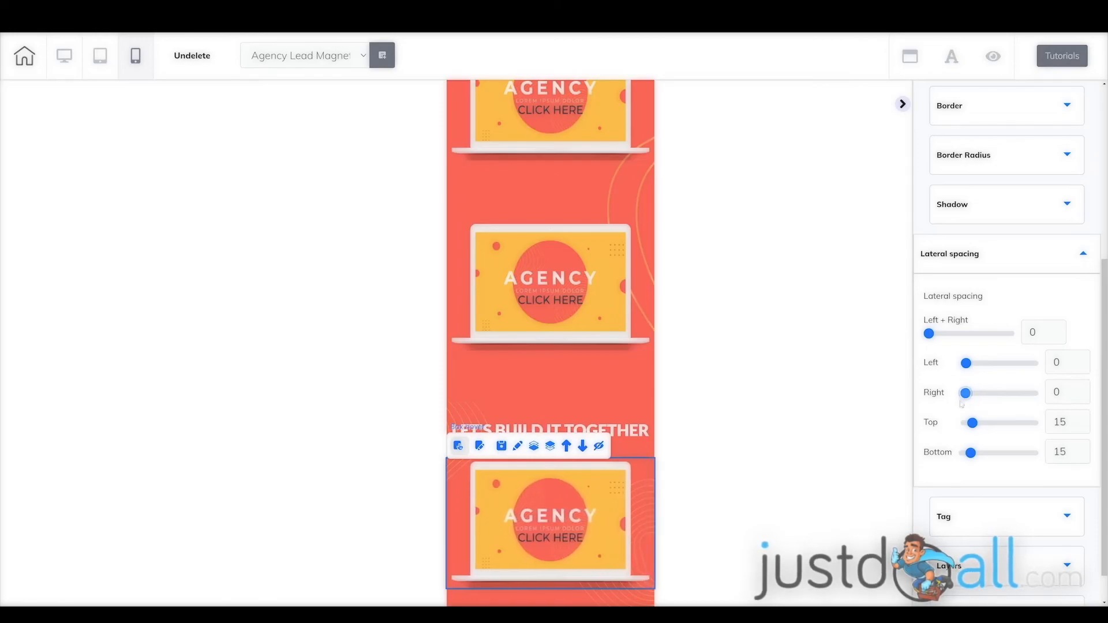